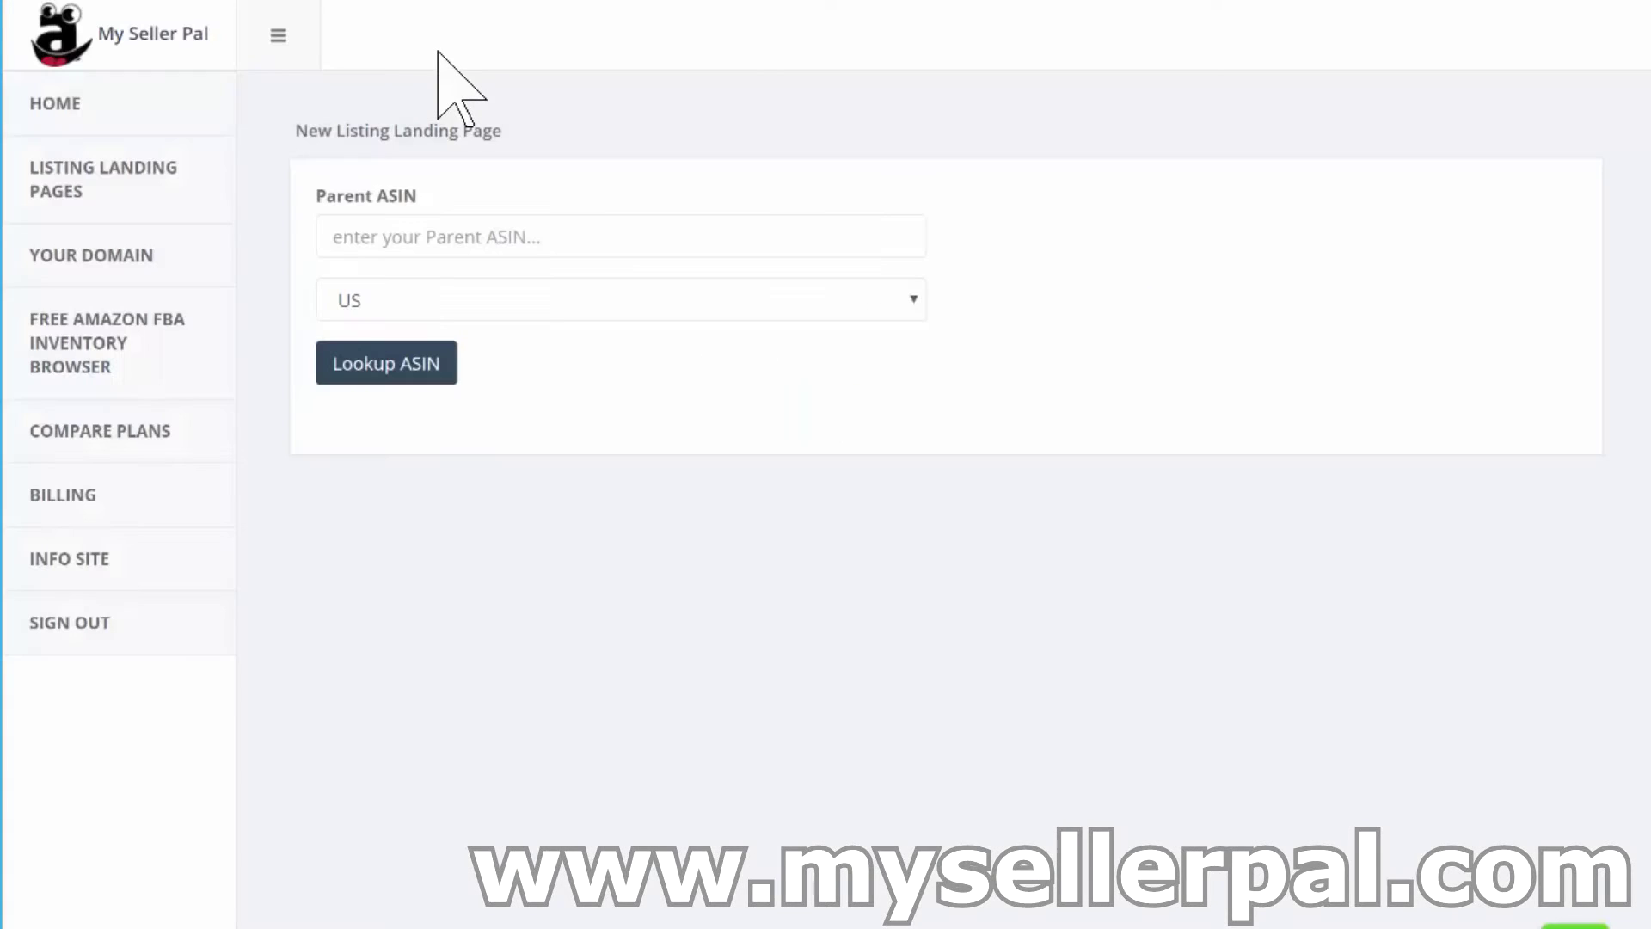
Step: Paste ASIN B009DKDB6I into Parent ASIN, look it up, and create the tutu leotard landing page
{"action": "key", "text": "ctrl+Tab"}
{"action": "type", "text": "B009DKDB6I"}
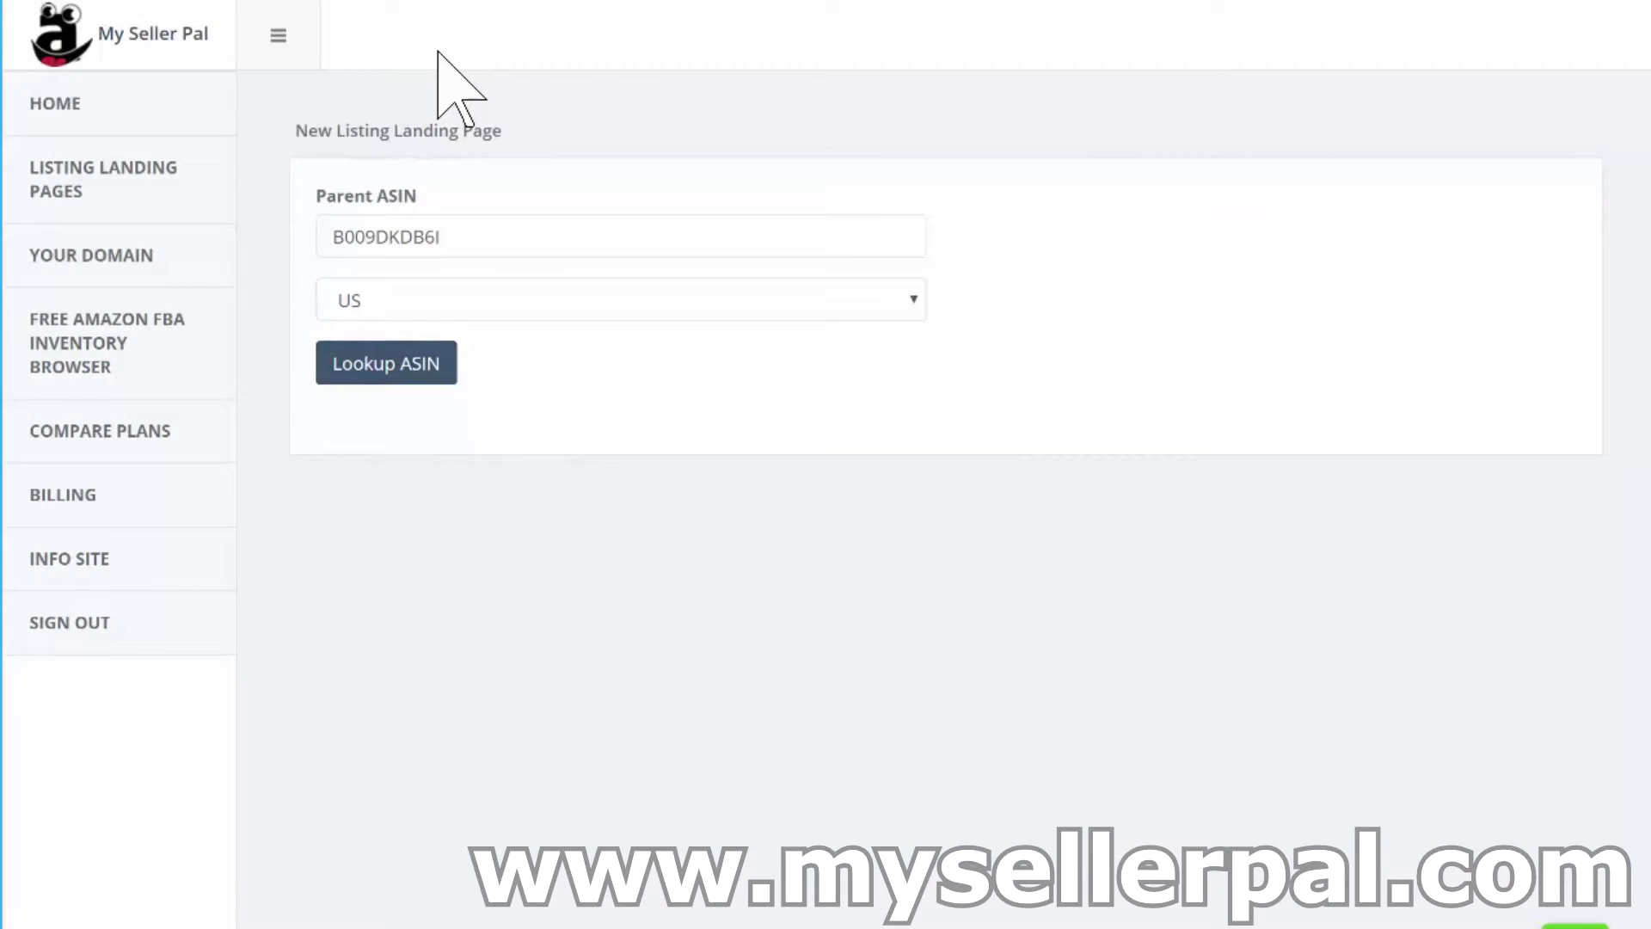
{"action": "key", "text": "Return"}
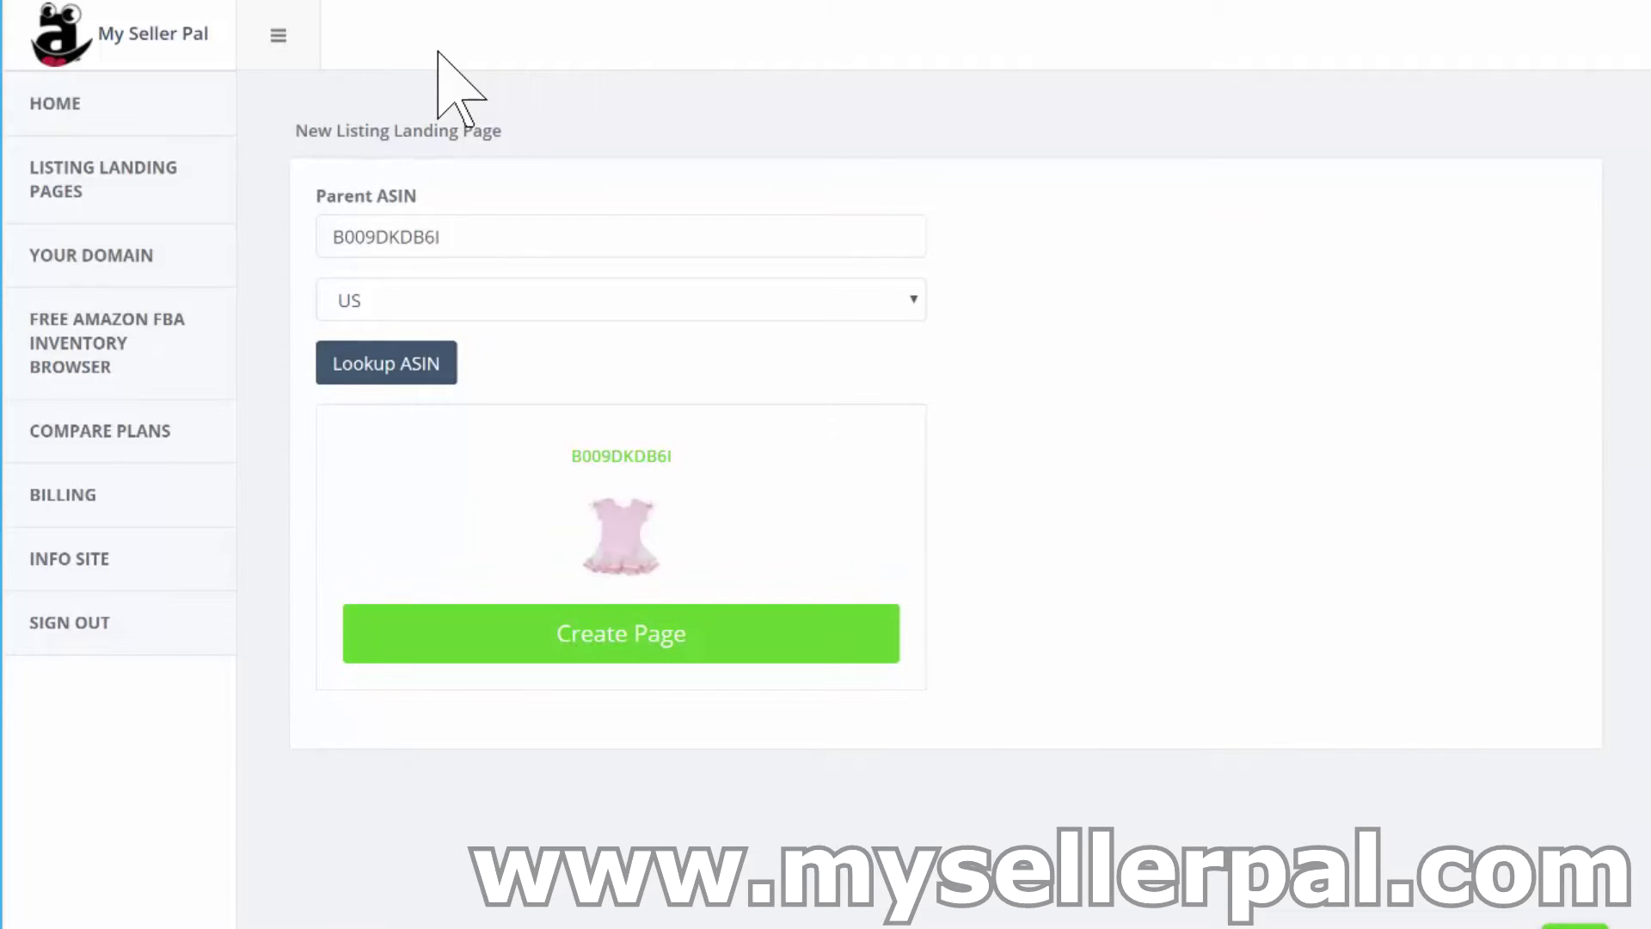
{"action": "key", "text": "Return"}
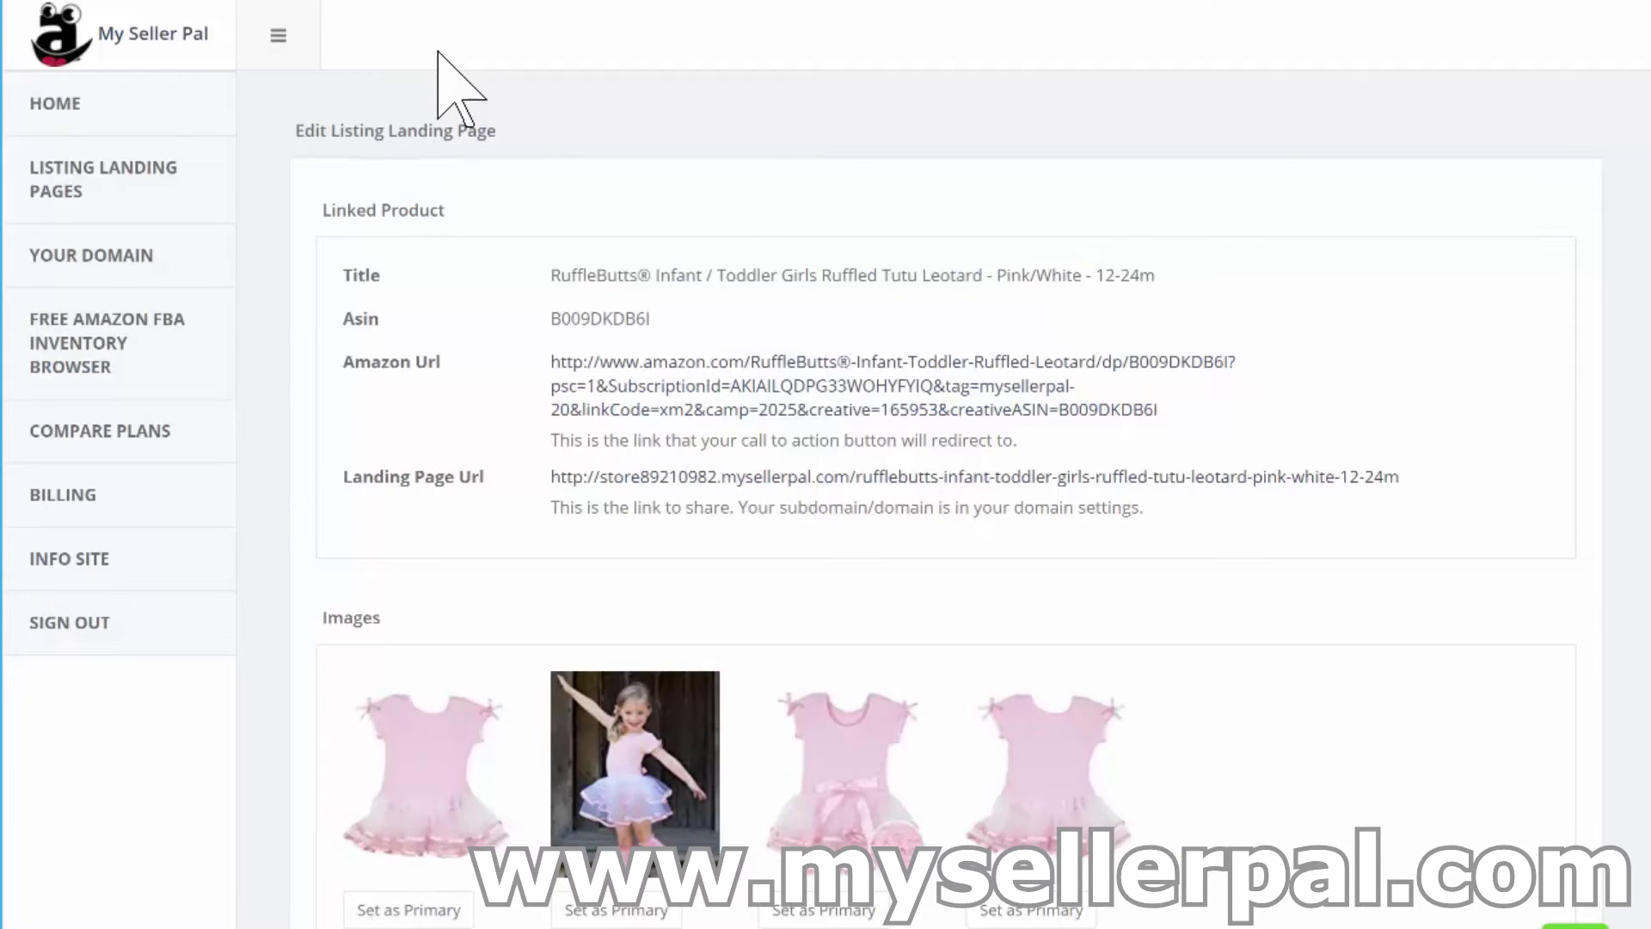
Step: Make the first of the four pink leotard images the primary landing-page image
{"action": "scroll", "coordinate": [439, 51], "scroll_direction": "down", "scroll_amount": 5}
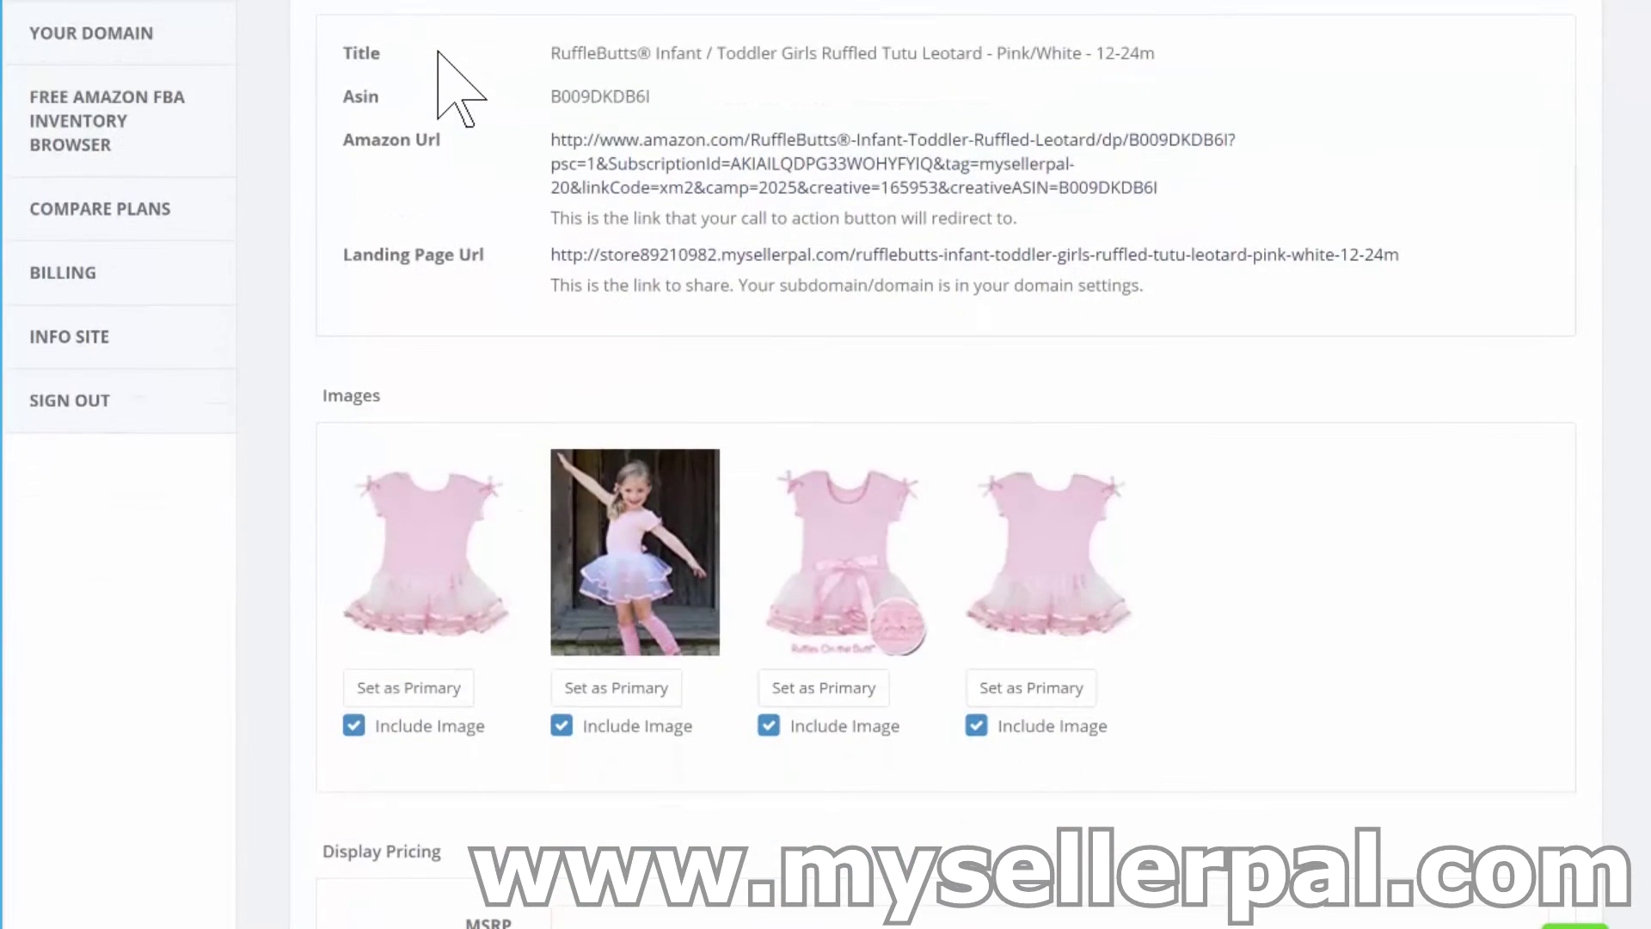
{"action": "scroll", "coordinate": [439, 52], "scroll_direction": "down", "scroll_amount": 2}
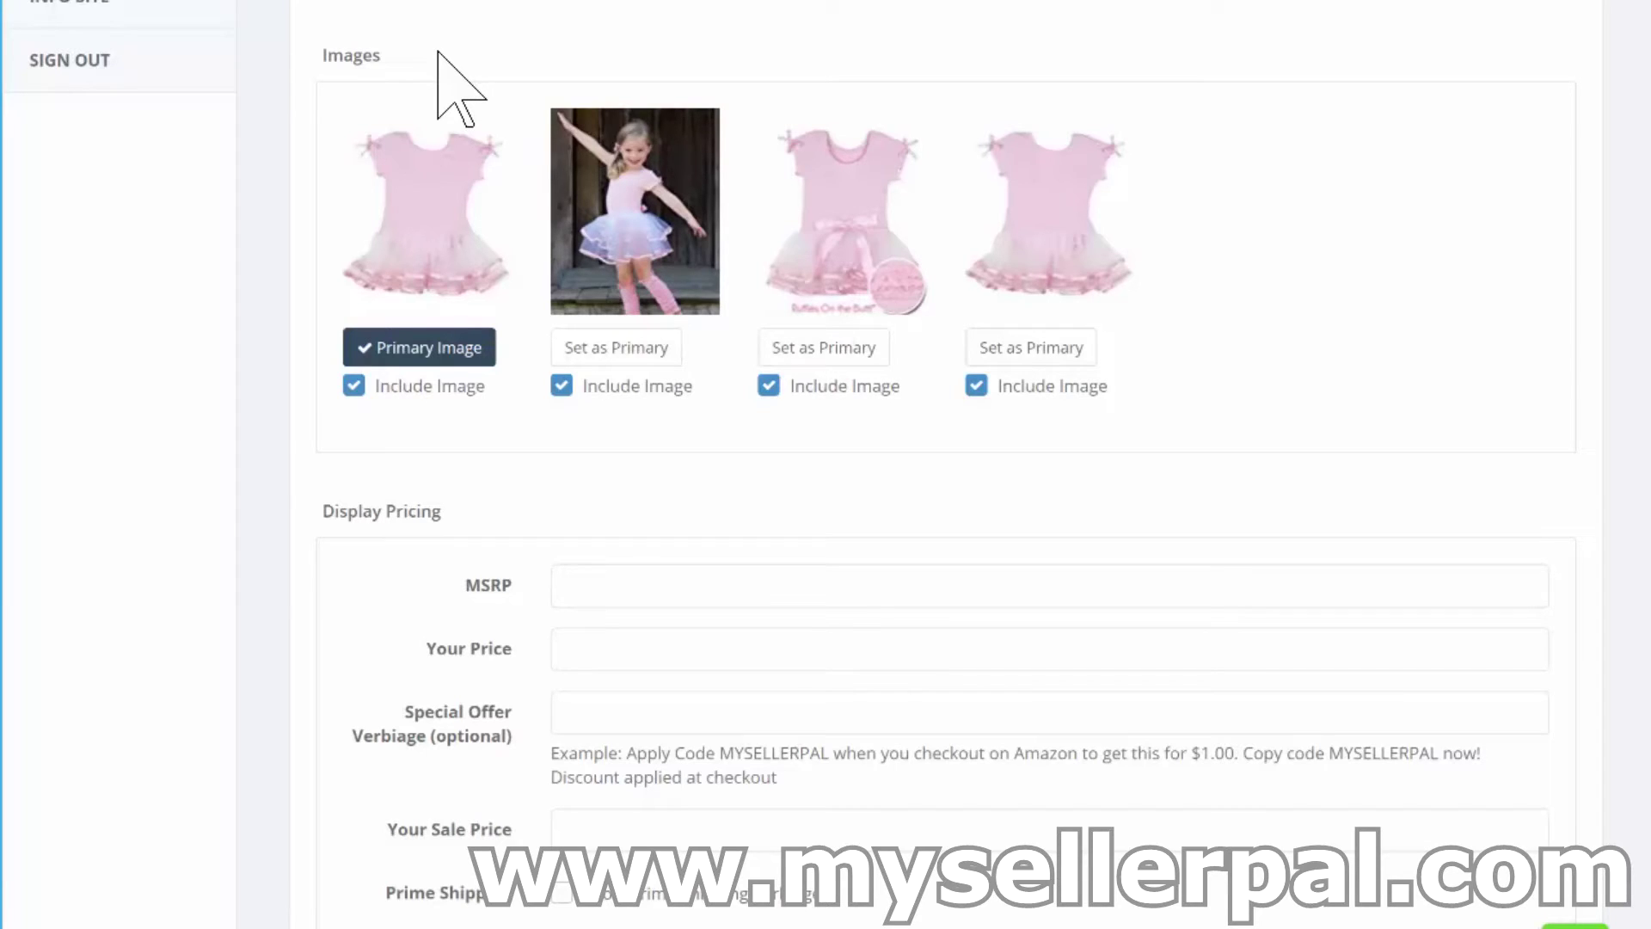
{"action": "key", "text": "space"}
{"action": "key", "text": "space"}
{"action": "scroll", "coordinate": [438, 52], "scroll_direction": "down", "scroll_amount": 3}
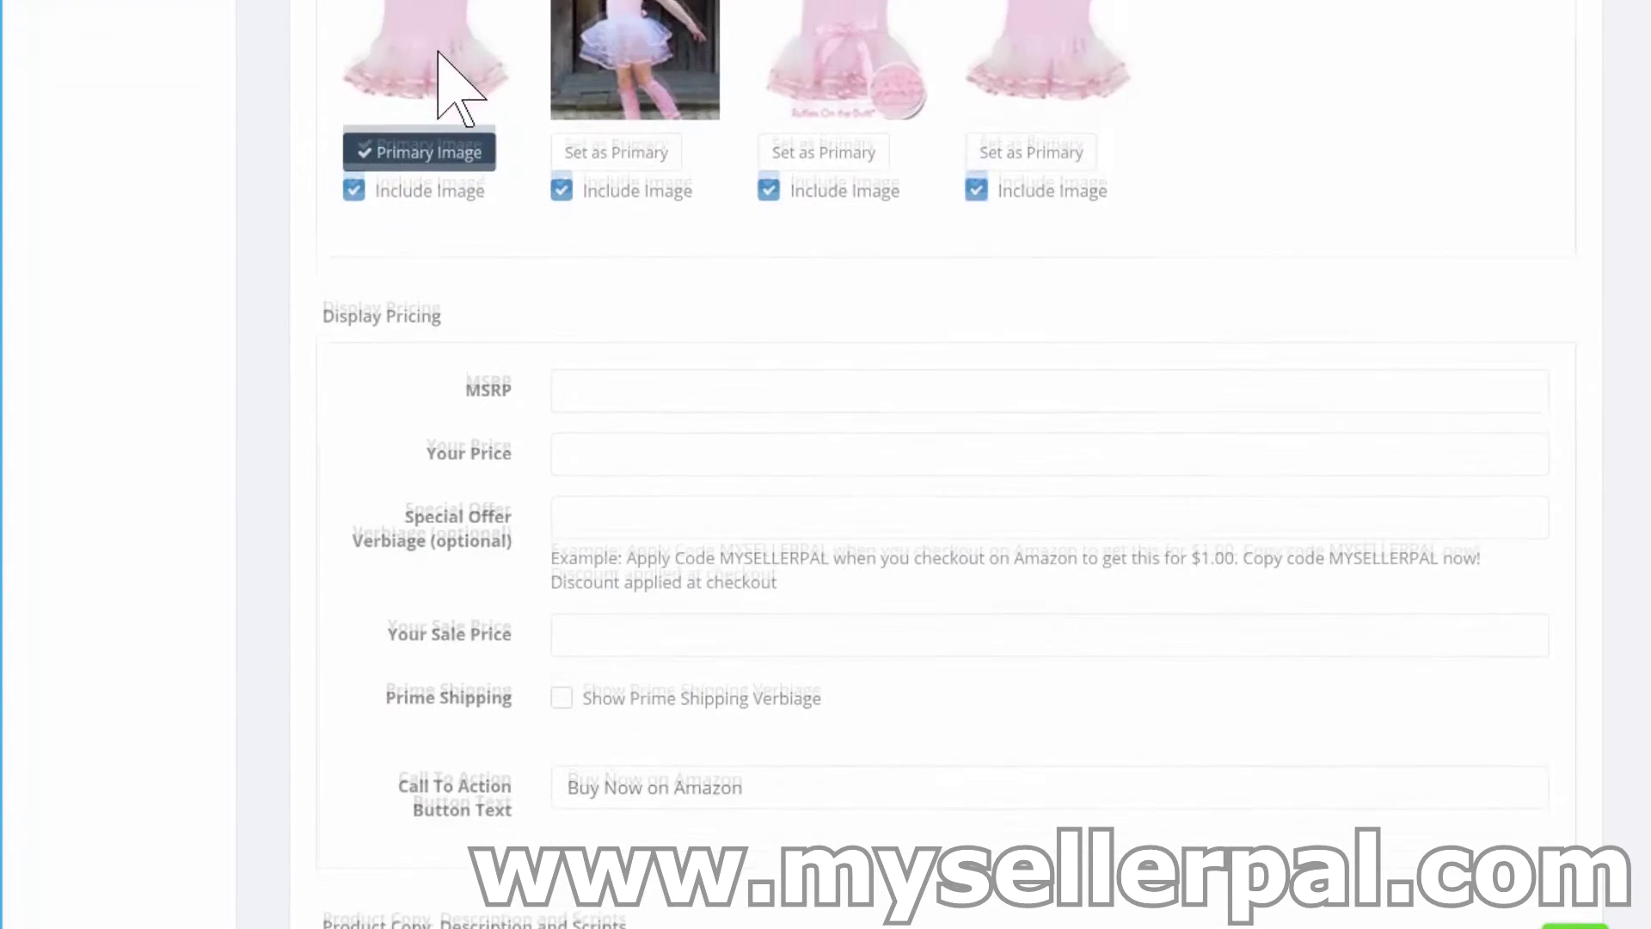
{"action": "key", "text": "Tab"}
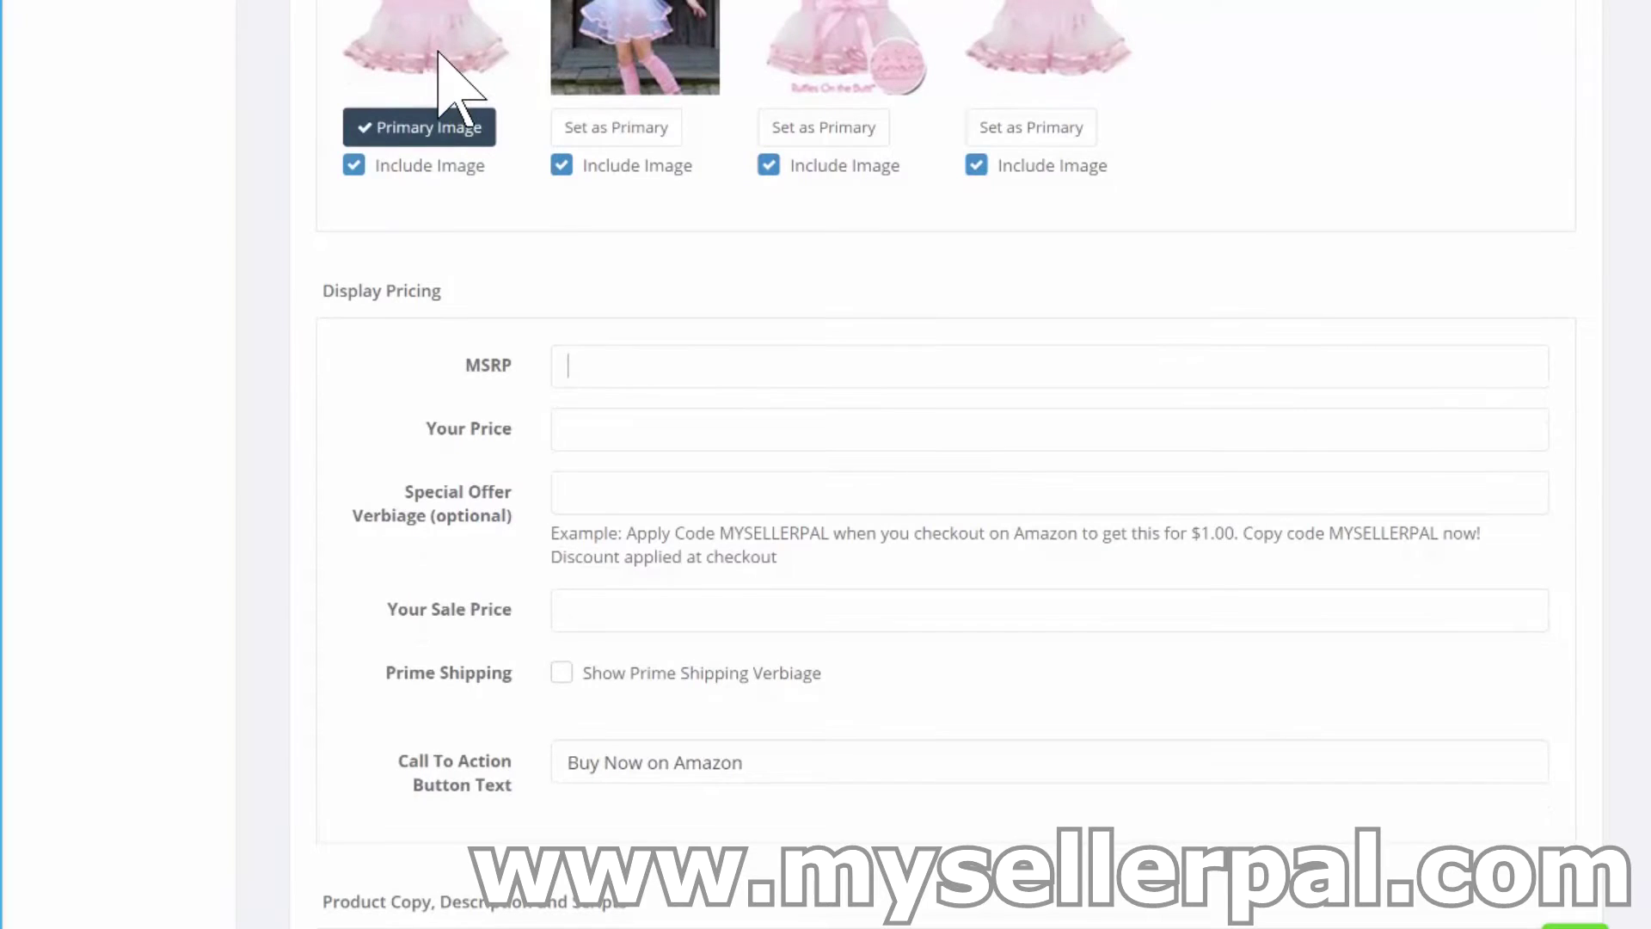
Step: Enter MSRP $25.00 and Your Price $22.95
{"action": "type", "text": "$"}
{"action": "type", "text": "2"}
{"action": "type", "text": "5.00"}
{"action": "type", "text": "$"}
{"action": "type", "text": "22"}
{"action": "type", "text": ",95"}
{"action": "key", "text": "Delete"}
{"action": "type", "text": ".95"}
Step: Set the special offer wording to 'Use code LIFEISGOOD to get this $10.00'
{"action": "key", "text": "Tab"}
{"action": "type", "text": "Use code "}
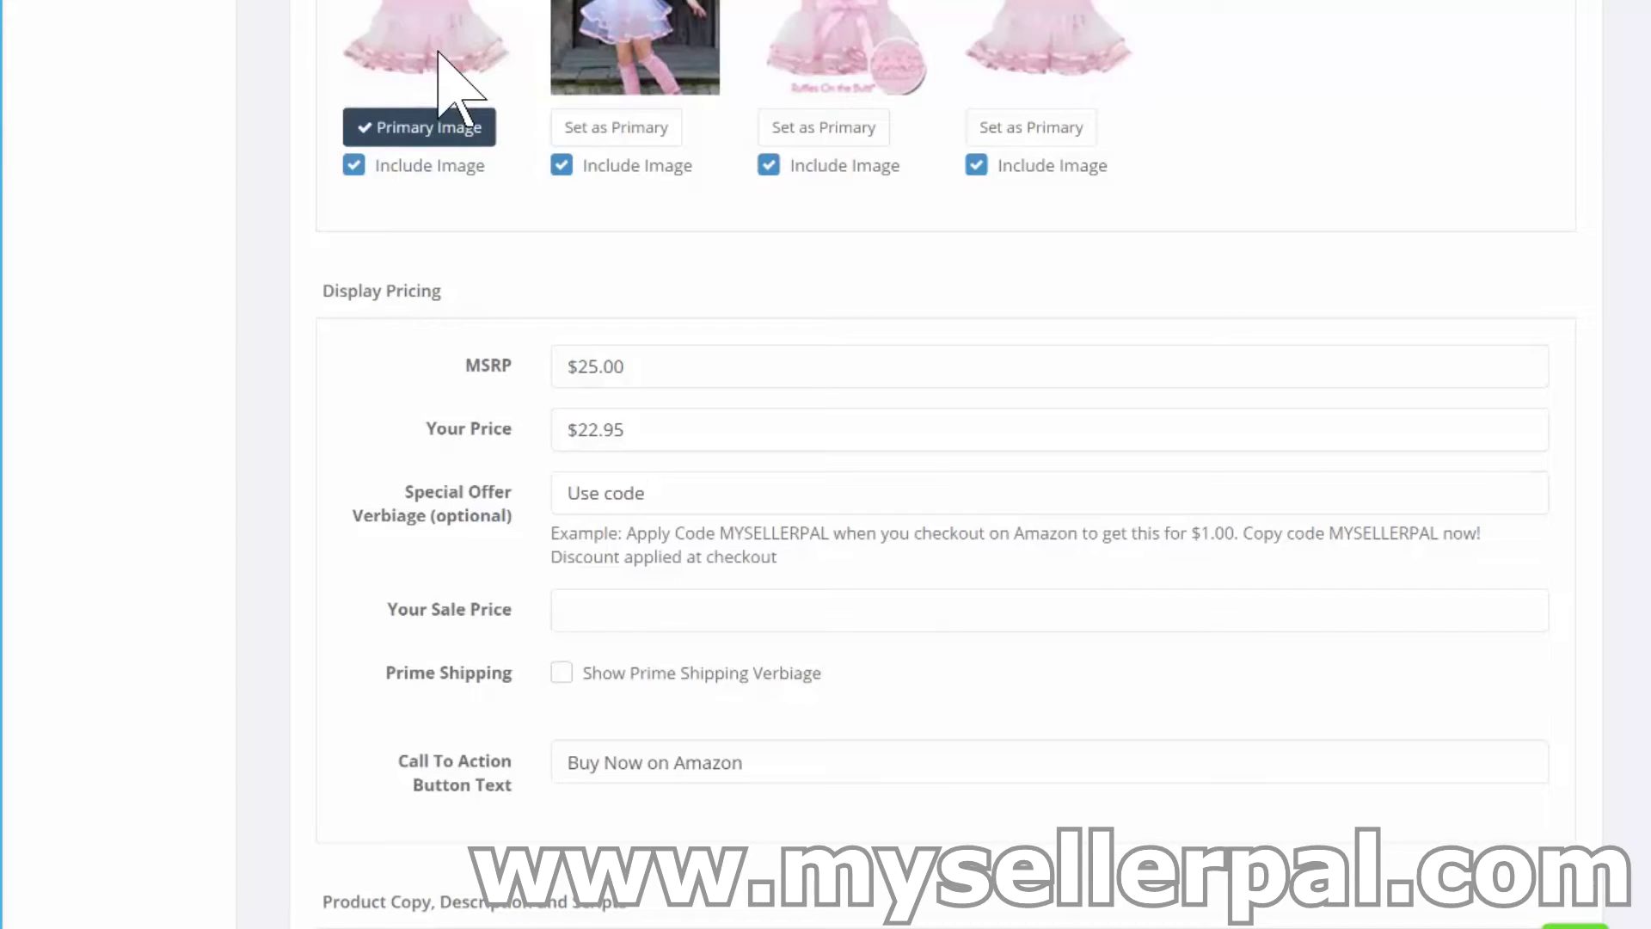
{"action": "type", "text": "LIFEISGOOD for"}
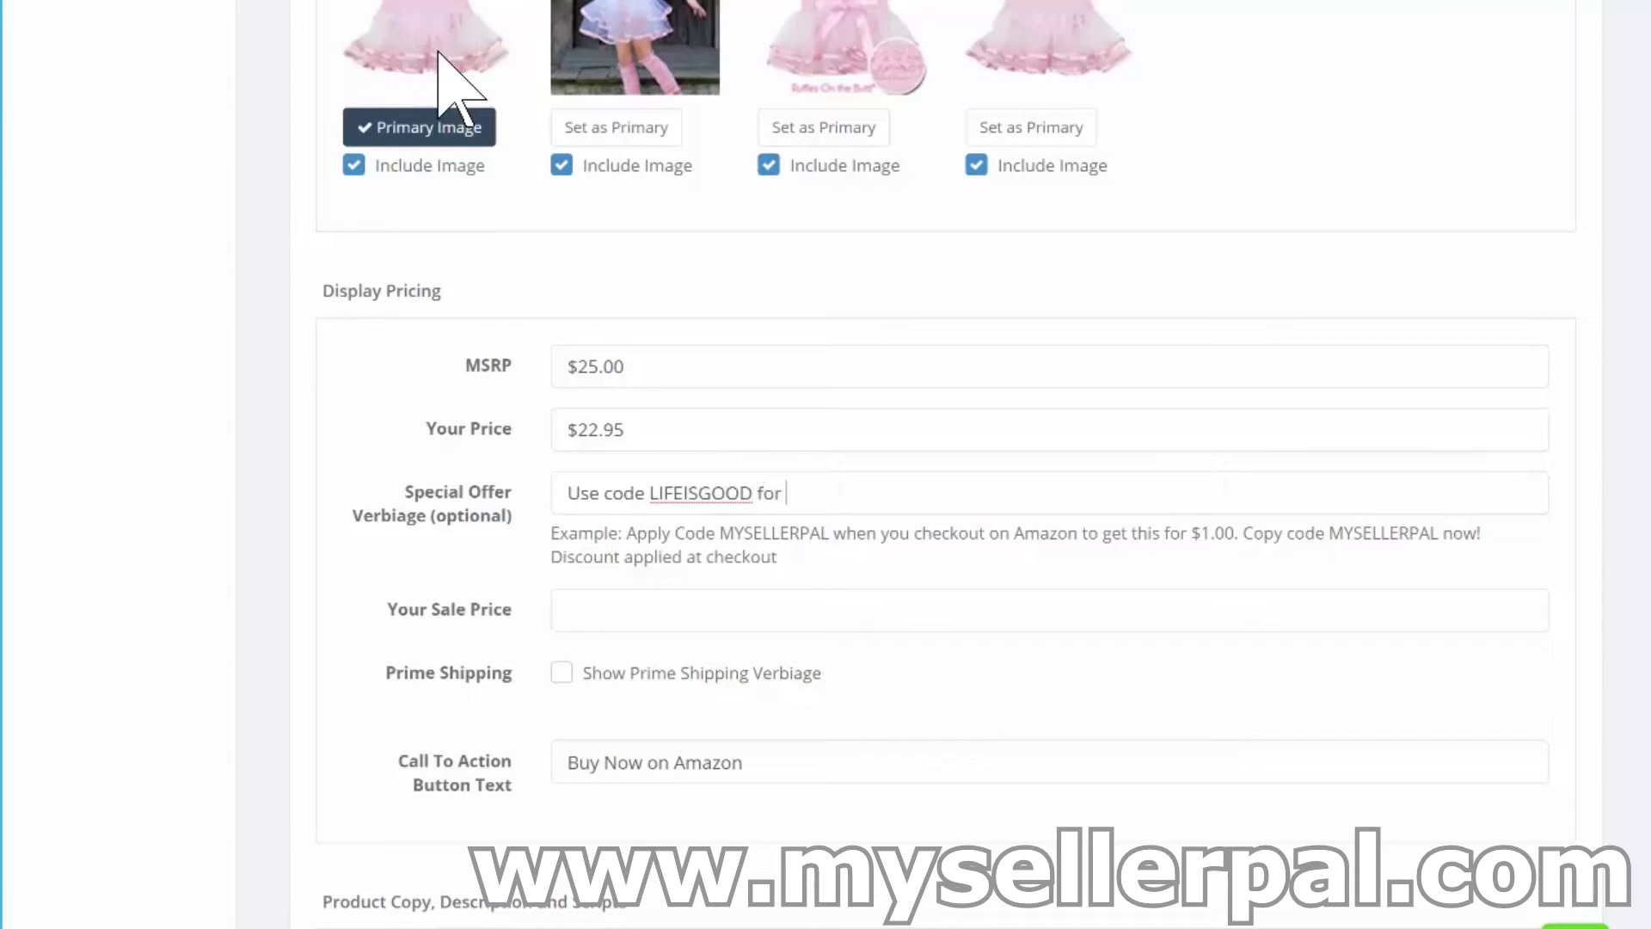
{"action": "key", "text": "BackSpace"}
{"action": "key", "text": "BackSpace"}
{"action": "key", "text": "BackSpace"}
{"action": "key", "text": "BackSpace"}
{"action": "type", "text": "to get tho"}
{"action": "key", "text": "BackSpace"}
{"action": "type", "text": "is $"}
{"action": "key", "text": "BackSpace"}
{"action": "type", "text": "$10.00"}
Step: Set the sale price to $10.00 and enable the Prime shipping wording
{"action": "key", "text": "Tab"}
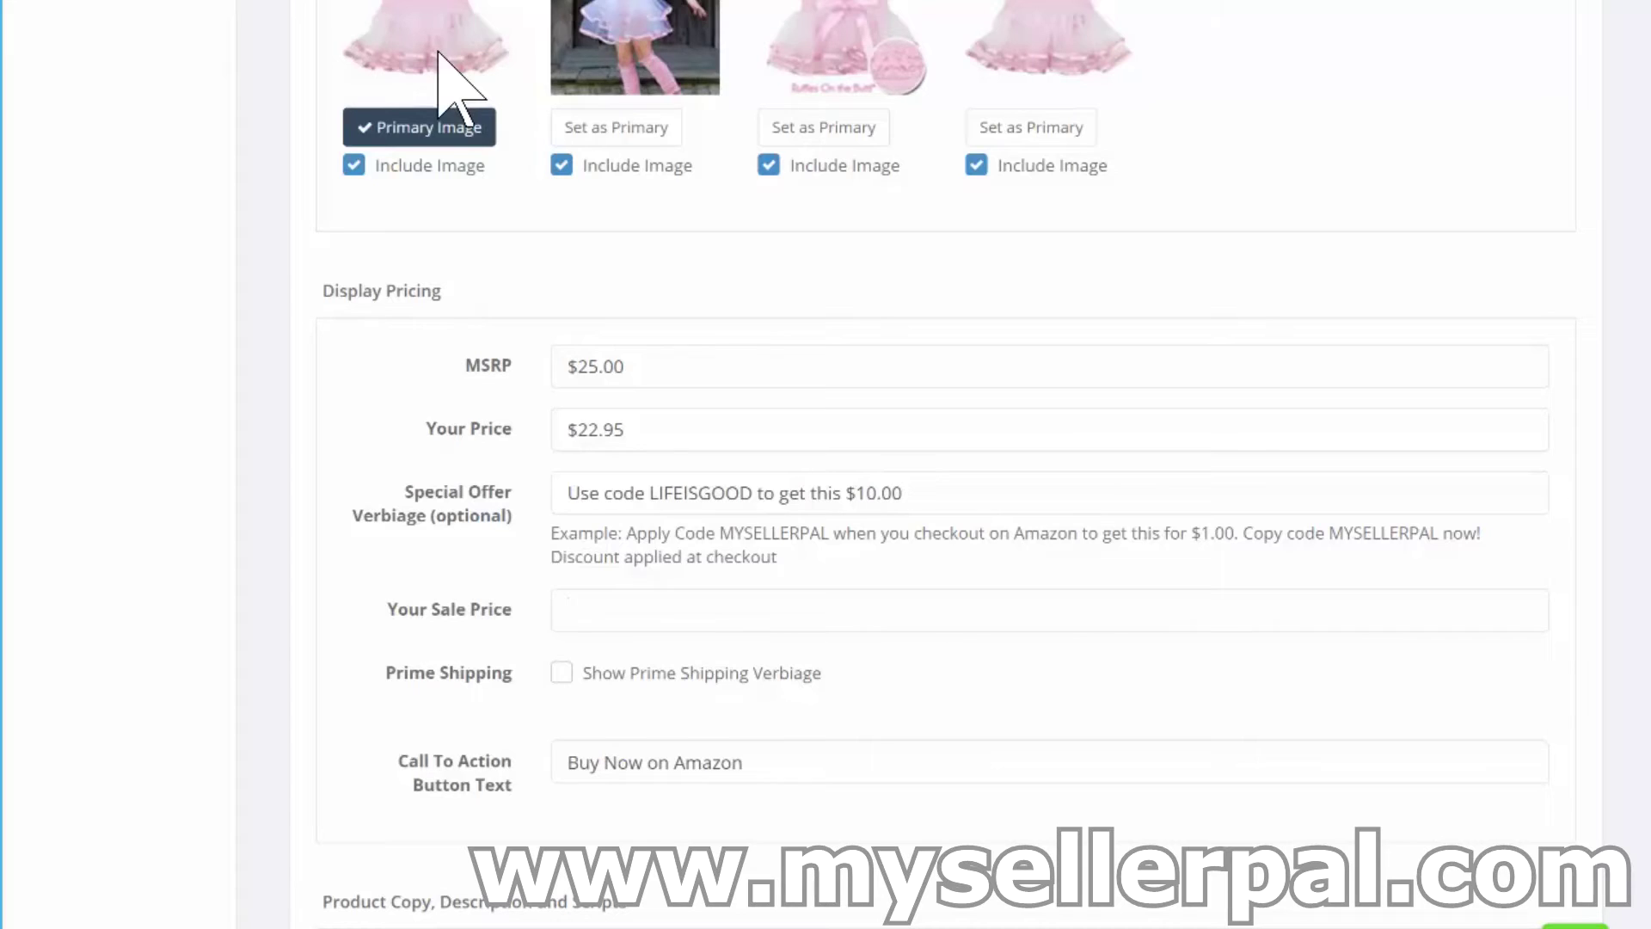
{"action": "type", "text": "$10.00"}
{"action": "key", "text": "Tab"}
{"action": "key", "text": "space"}
Step: Remove the ®, the Infant/Toddler slash and the colour/size suffix from the listing title
{"action": "scroll", "coordinate": [438, 53], "scroll_direction": "down", "scroll_amount": 3}
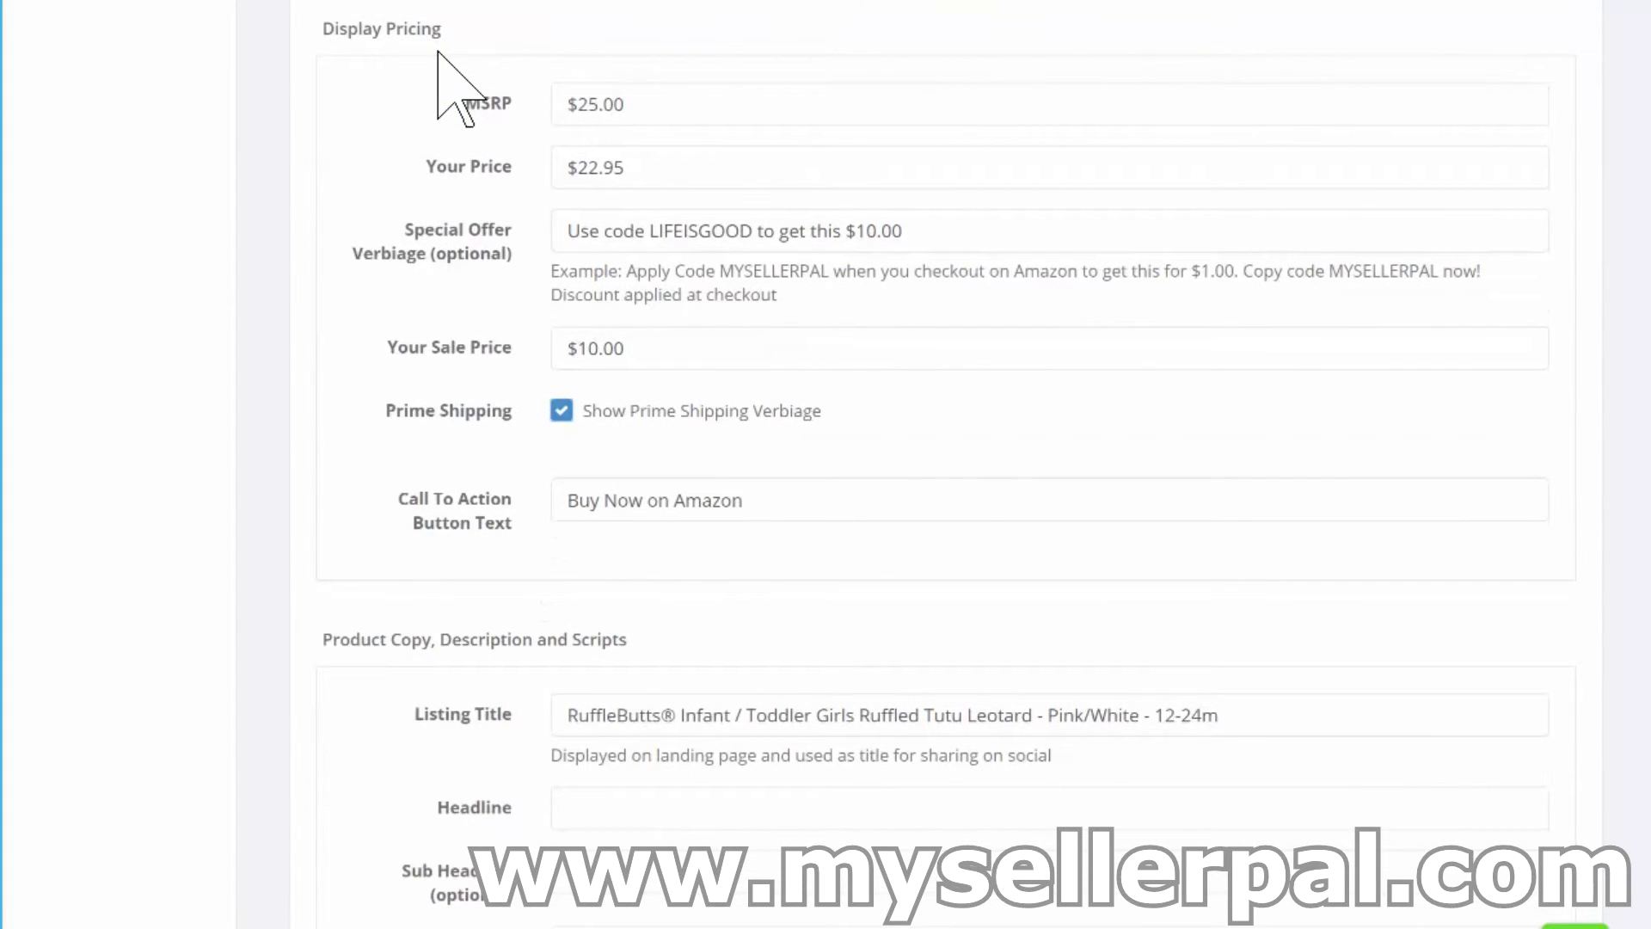
{"action": "scroll", "coordinate": [437, 53], "scroll_direction": "down", "scroll_amount": 4}
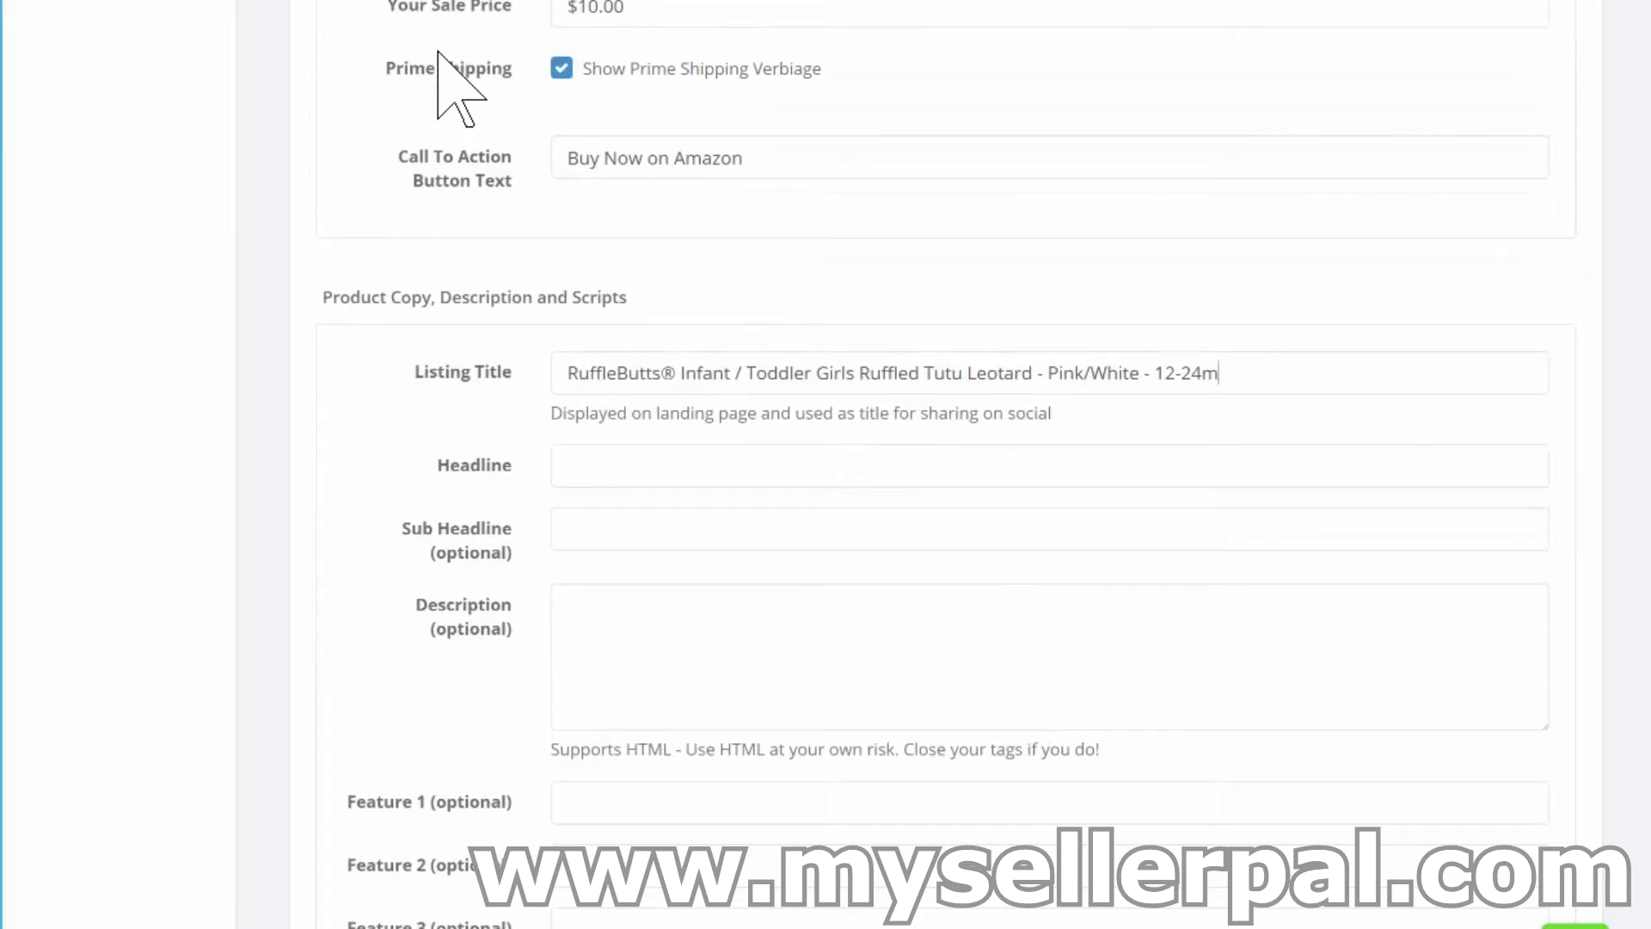
{"action": "key", "text": "Delete"}
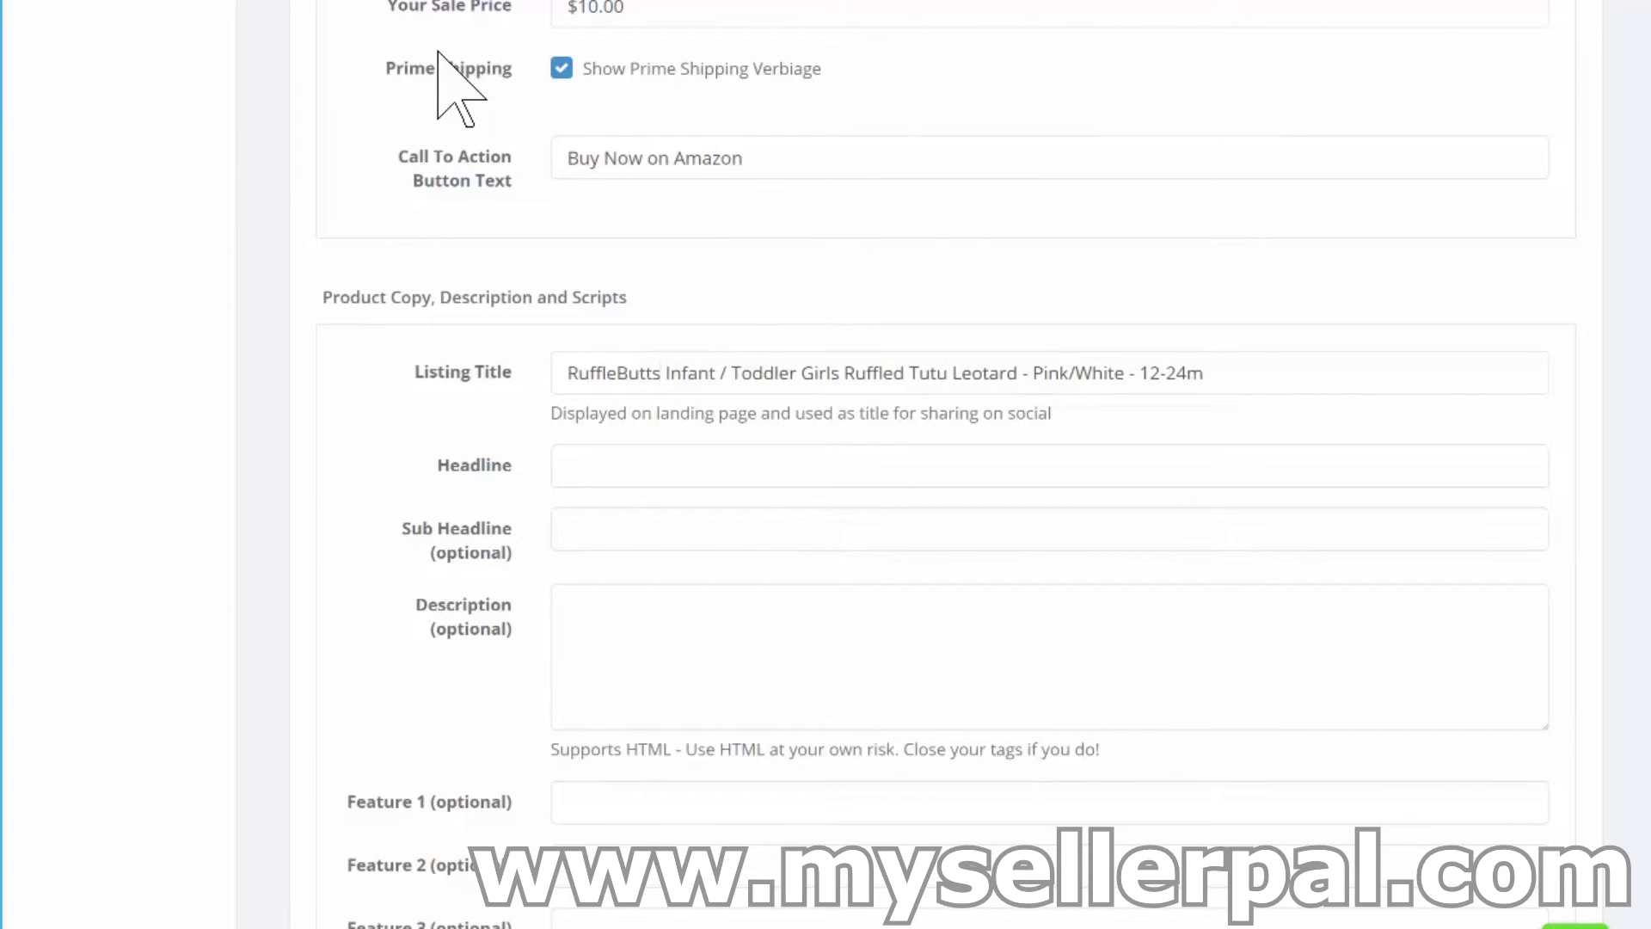
{"action": "key", "text": "shift+Left"}
{"action": "key", "text": "shift+Left"}
{"action": "key", "text": "shift+Left"}
{"action": "key", "text": "shift+Left"}
{"action": "key", "text": "shift+Left"}
{"action": "key", "text": "shift+Left"}
{"action": "key", "text": "shift+Left"}
{"action": "key", "text": "shift+Left"}
{"action": "key", "text": "shift+Left"}
{"action": "key", "text": "shift+Left"}
{"action": "key", "text": "shift+Left"}
{"action": "key", "text": "Right"}
{"action": "key", "text": "ctrl+Right"}
{"action": "key", "text": "ctrl+Right"}
{"action": "key", "text": "BackSpace"}
{"action": "key", "text": "BackSpace"}
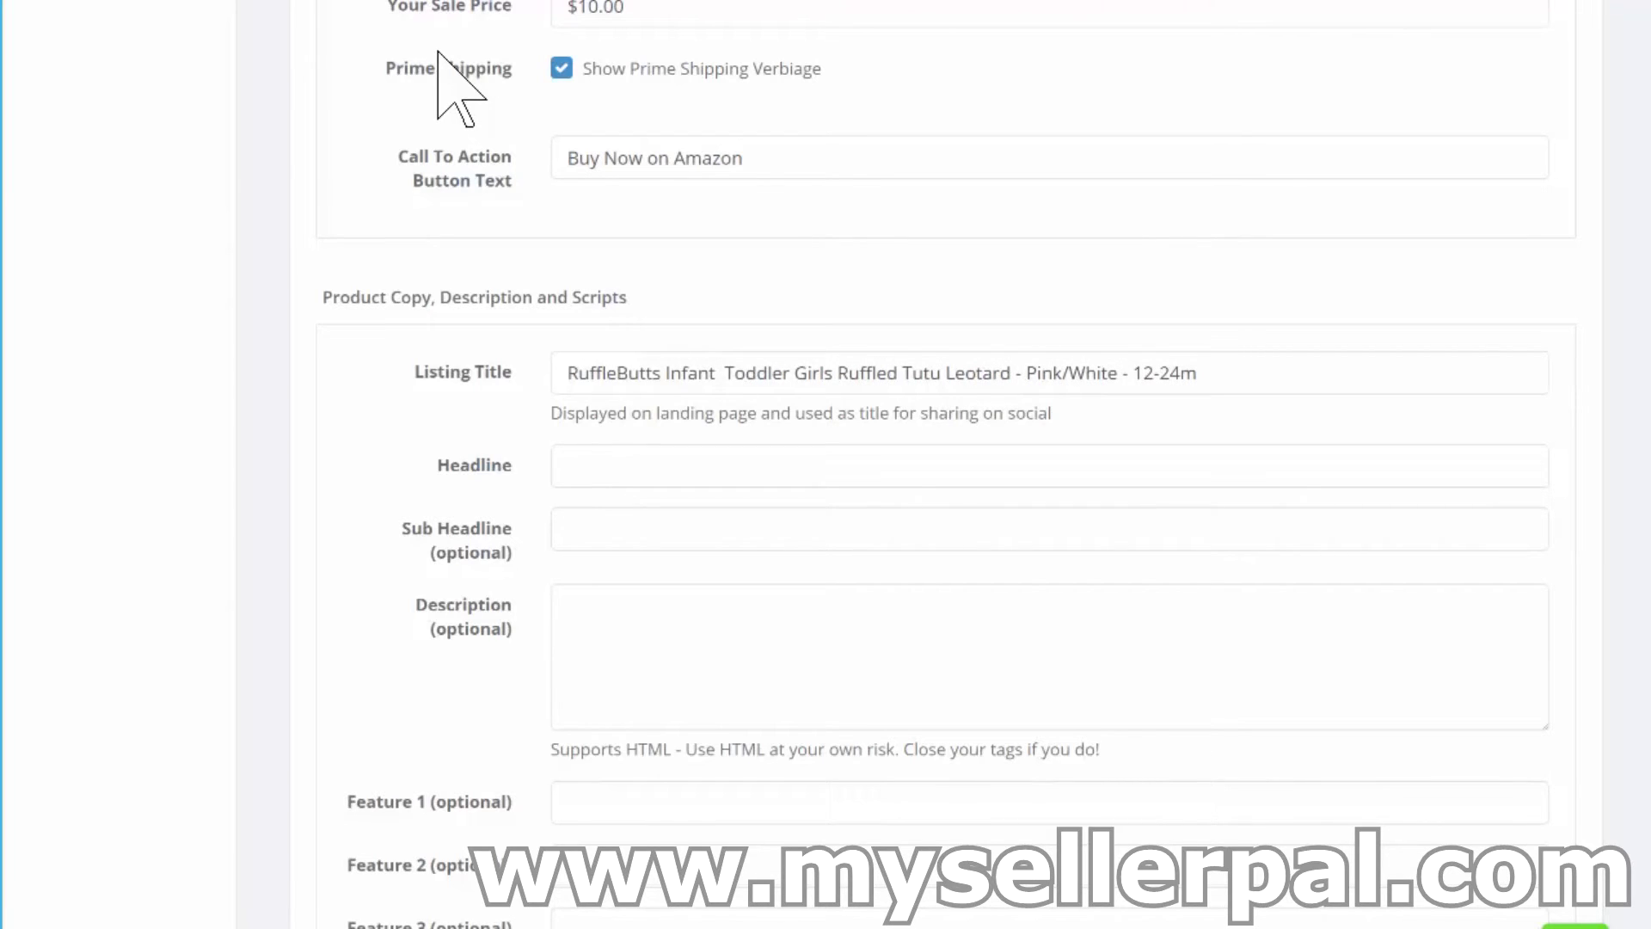
{"action": "key", "text": "shift+End"}
{"action": "key", "text": "Delete"}
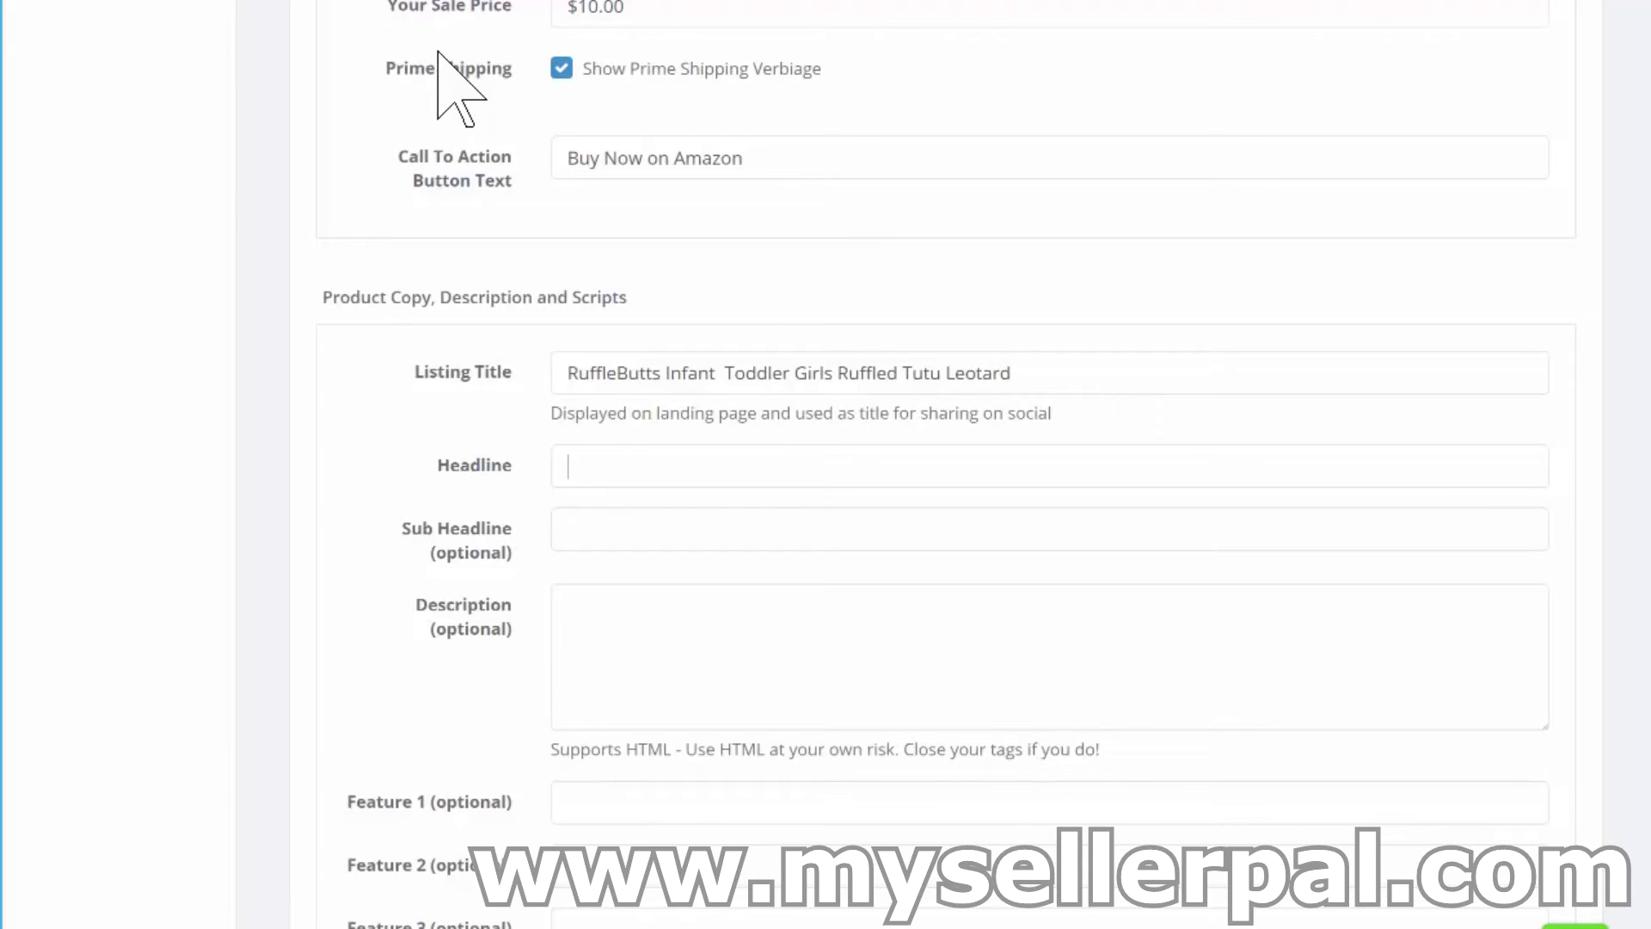
Step: Enter a headline announcing the new leotard's launch sale at $10.00
{"action": "type", "text": "Brand new launch of thios"}
{"action": "key", "text": "BackSpace"}
{"action": "key", "text": "BackSpace"}
{"action": "key", "text": "BackSpace"}
{"action": "key", "text": "BackSpace"}
{"action": "key", "text": "BackSpace"}
{"action": "key", "text": "BackSpace"}
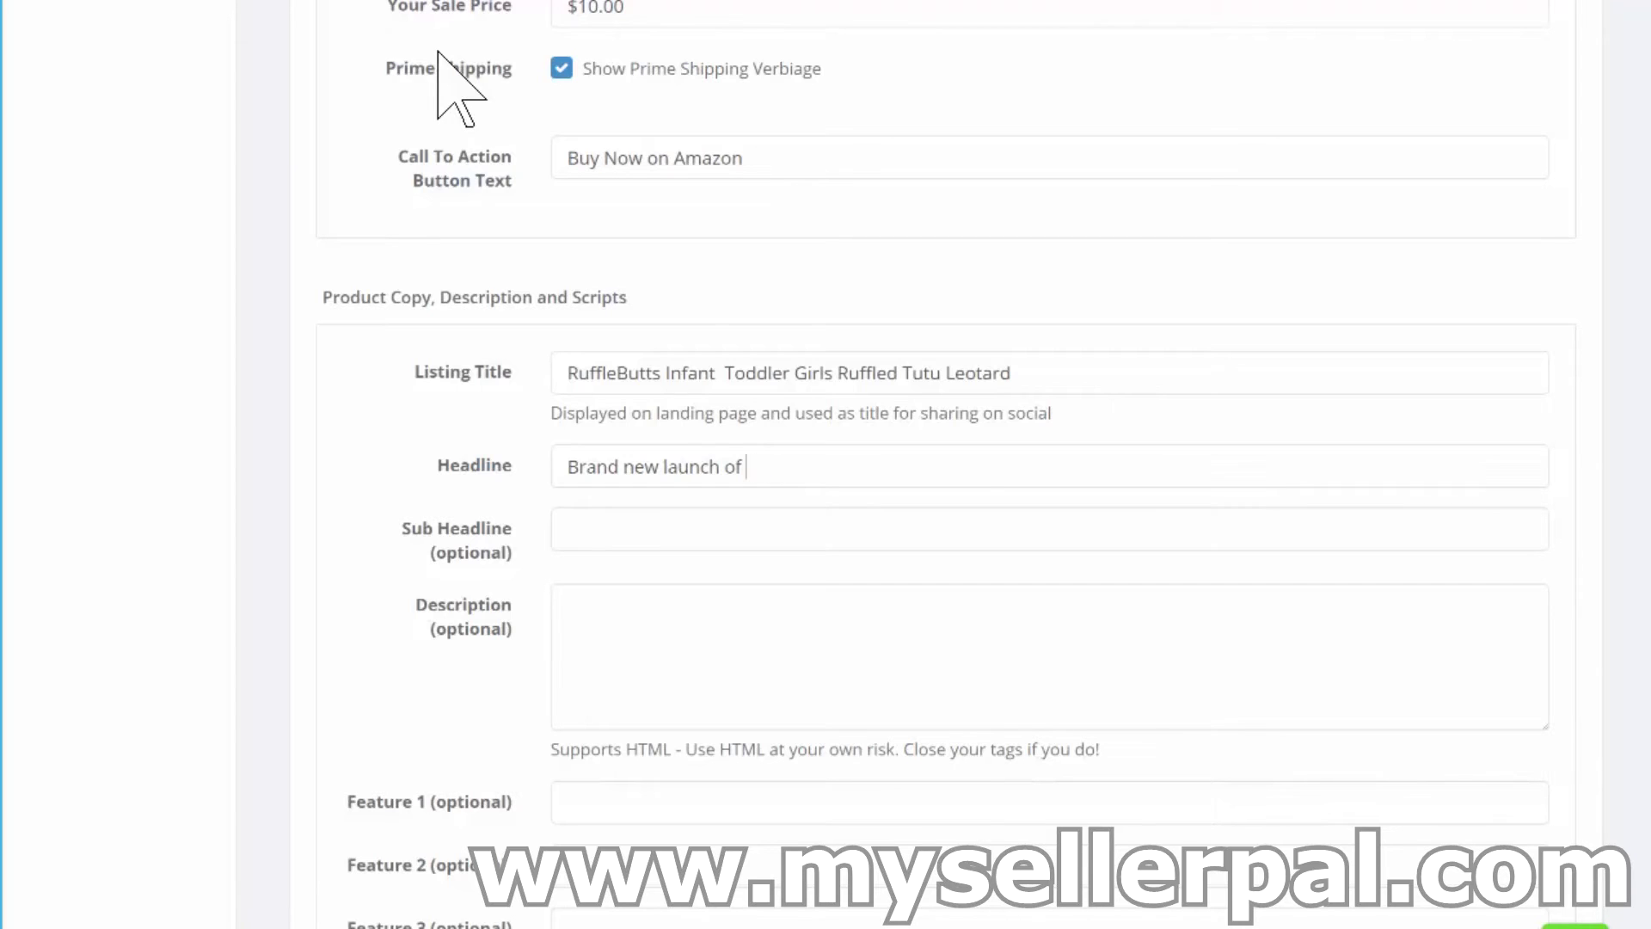
{"action": "type", "text": "our new leotard - launch"}
{"action": "key", "text": "BackSpace"}
{"action": "key", "text": "BackSpace"}
{"action": "key", "text": "BackSpace"}
{"action": "type", "text": "i"}
{"action": "key", "text": "BackSpace"}
{"action": "type", "text": "nch sale "}
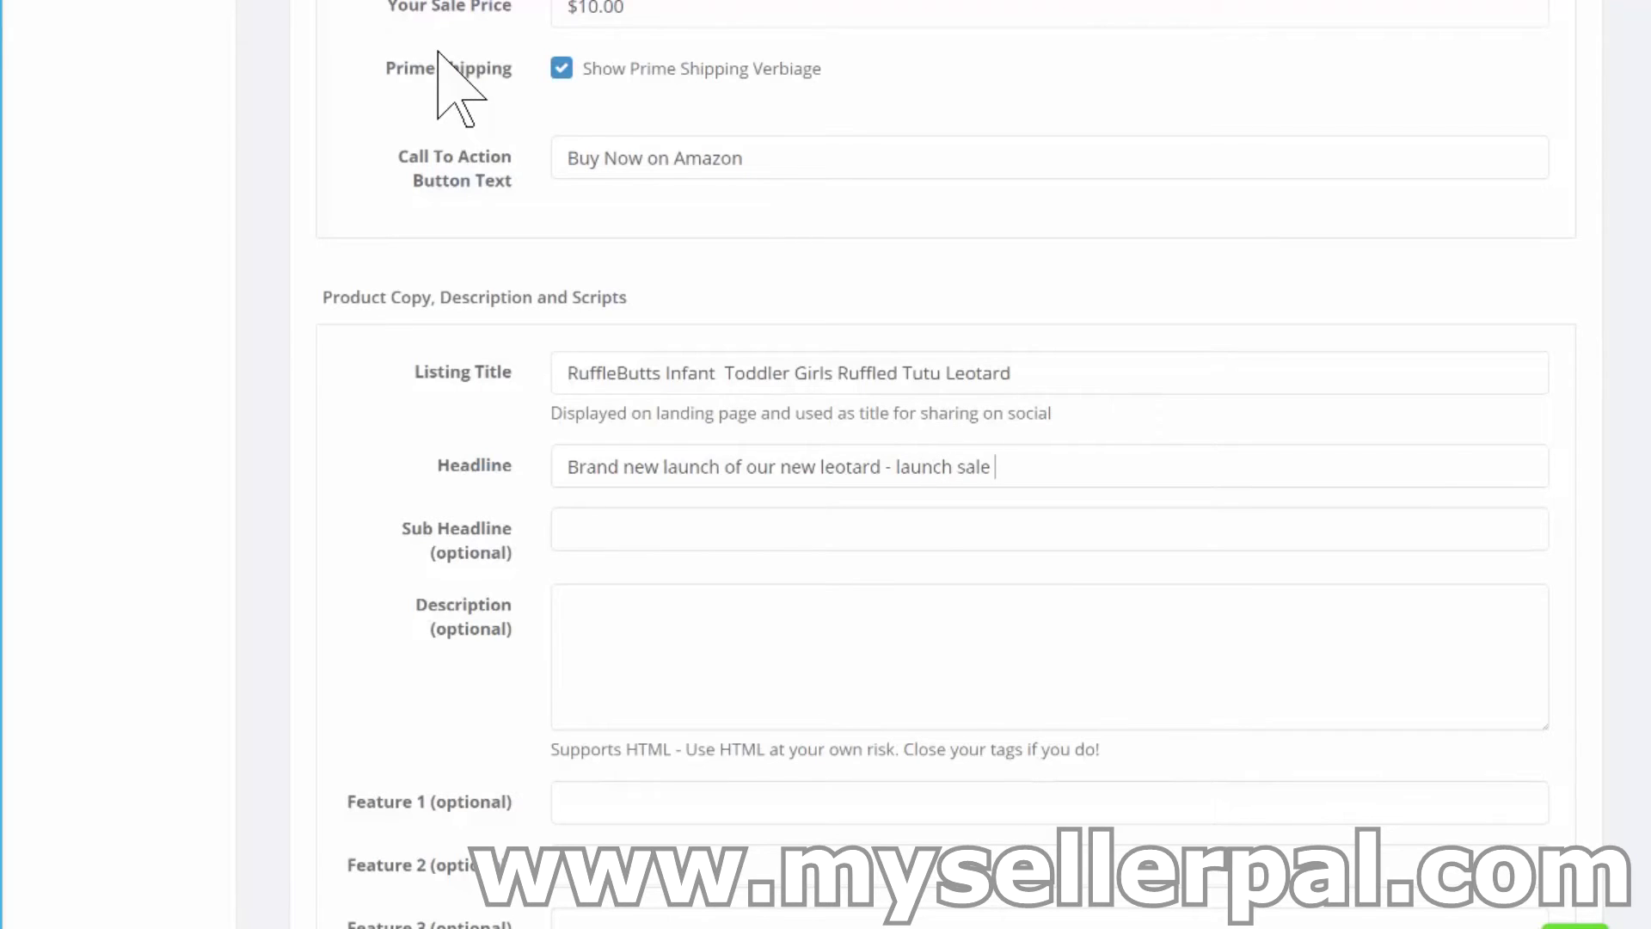
{"action": "type", "text": "$10.00"}
Step: Set the sub headline to 'Ultra soft and durable leotard blowout sale for the first 10 customers'
{"action": "type", "text": "Ultra s"}
{"action": "type", "text": "oft and dur"}
{"action": "type", "text": "able leo"}
{"action": "type", "text": "tard blow"}
{"action": "type", "text": "out sale fo"}
{"action": "type", "text": "r the first "}
{"action": "type", "text": "10 customers"}
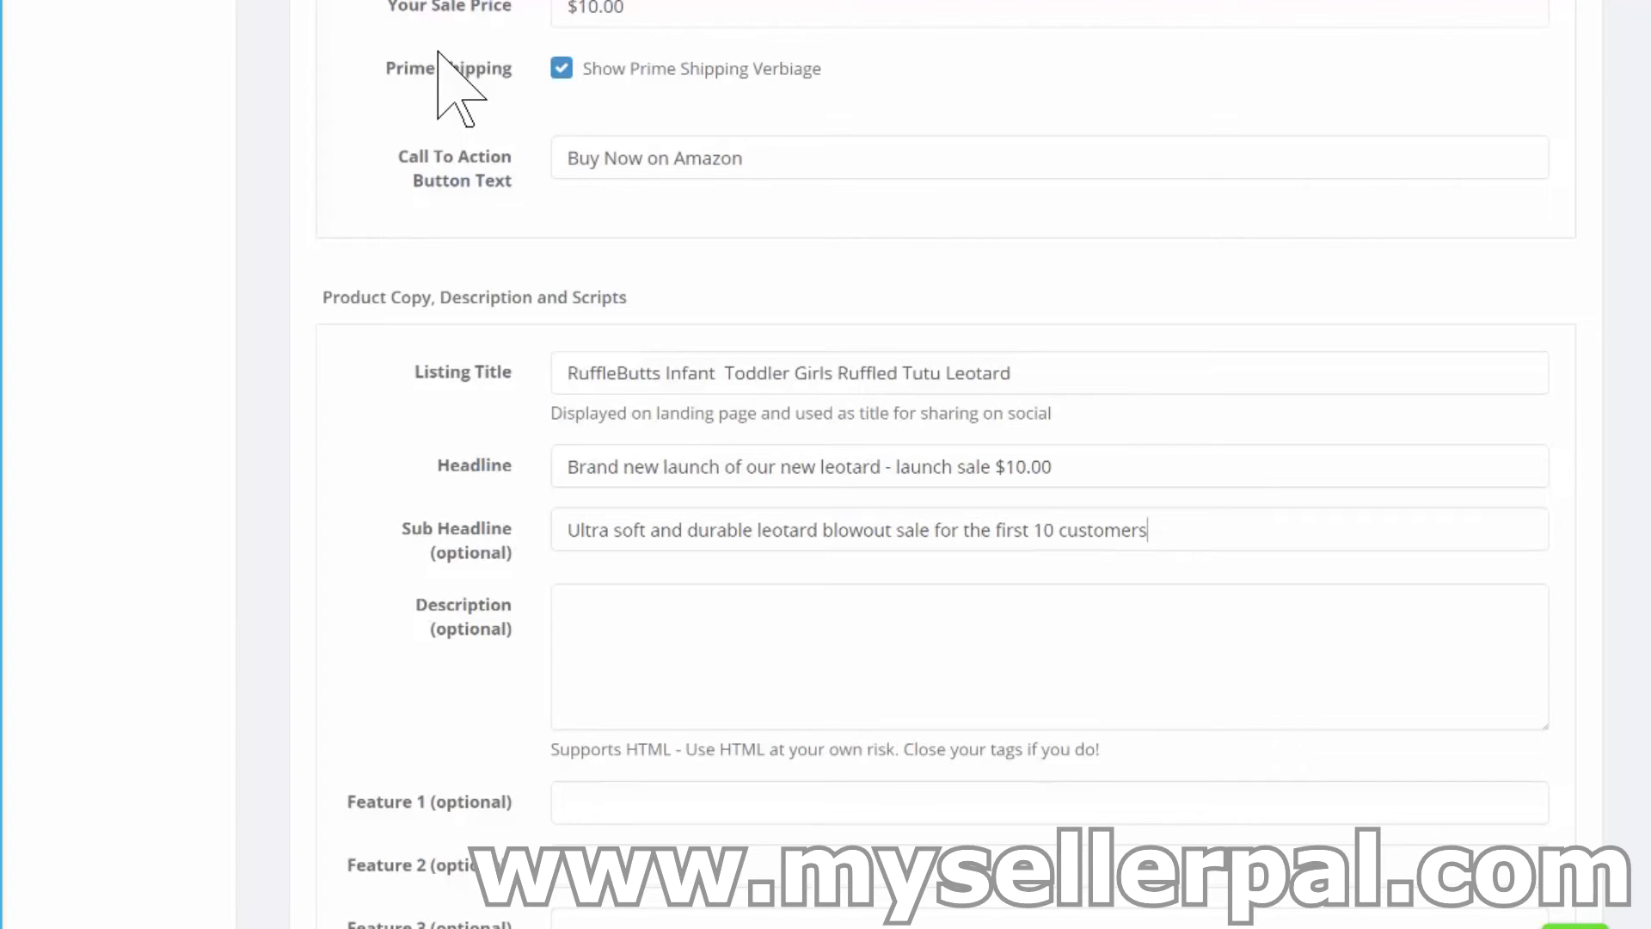
{"action": "scroll", "coordinate": [437, 52], "scroll_direction": "down", "scroll_amount": 6}
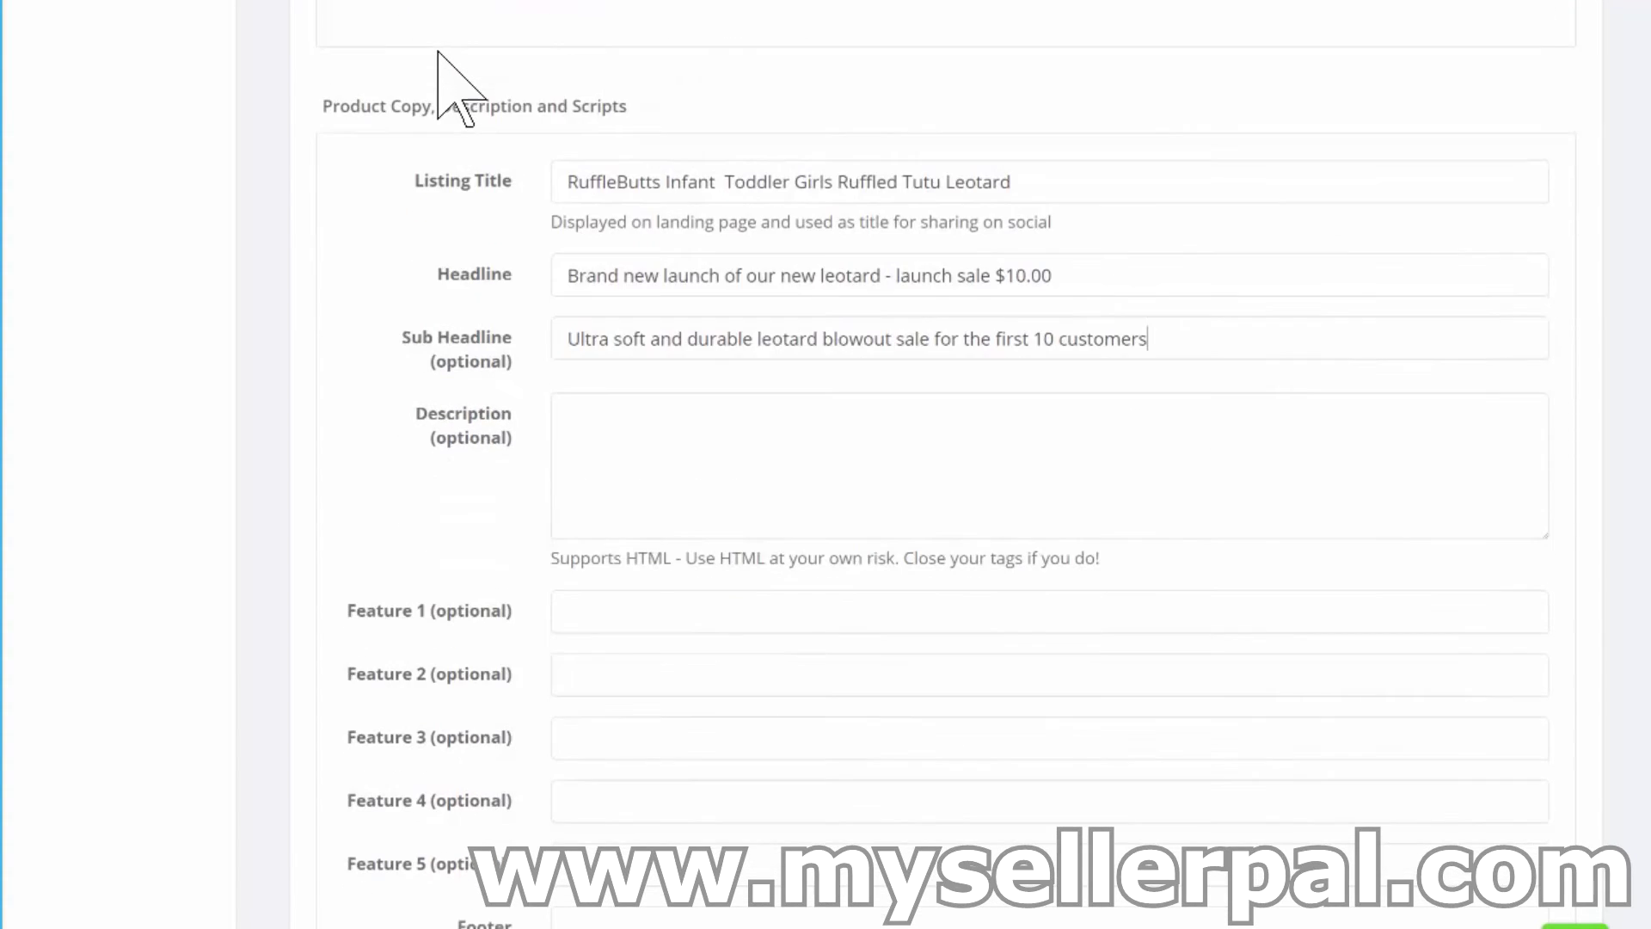
{"action": "scroll", "coordinate": [438, 51], "scroll_direction": "down", "scroll_amount": 2}
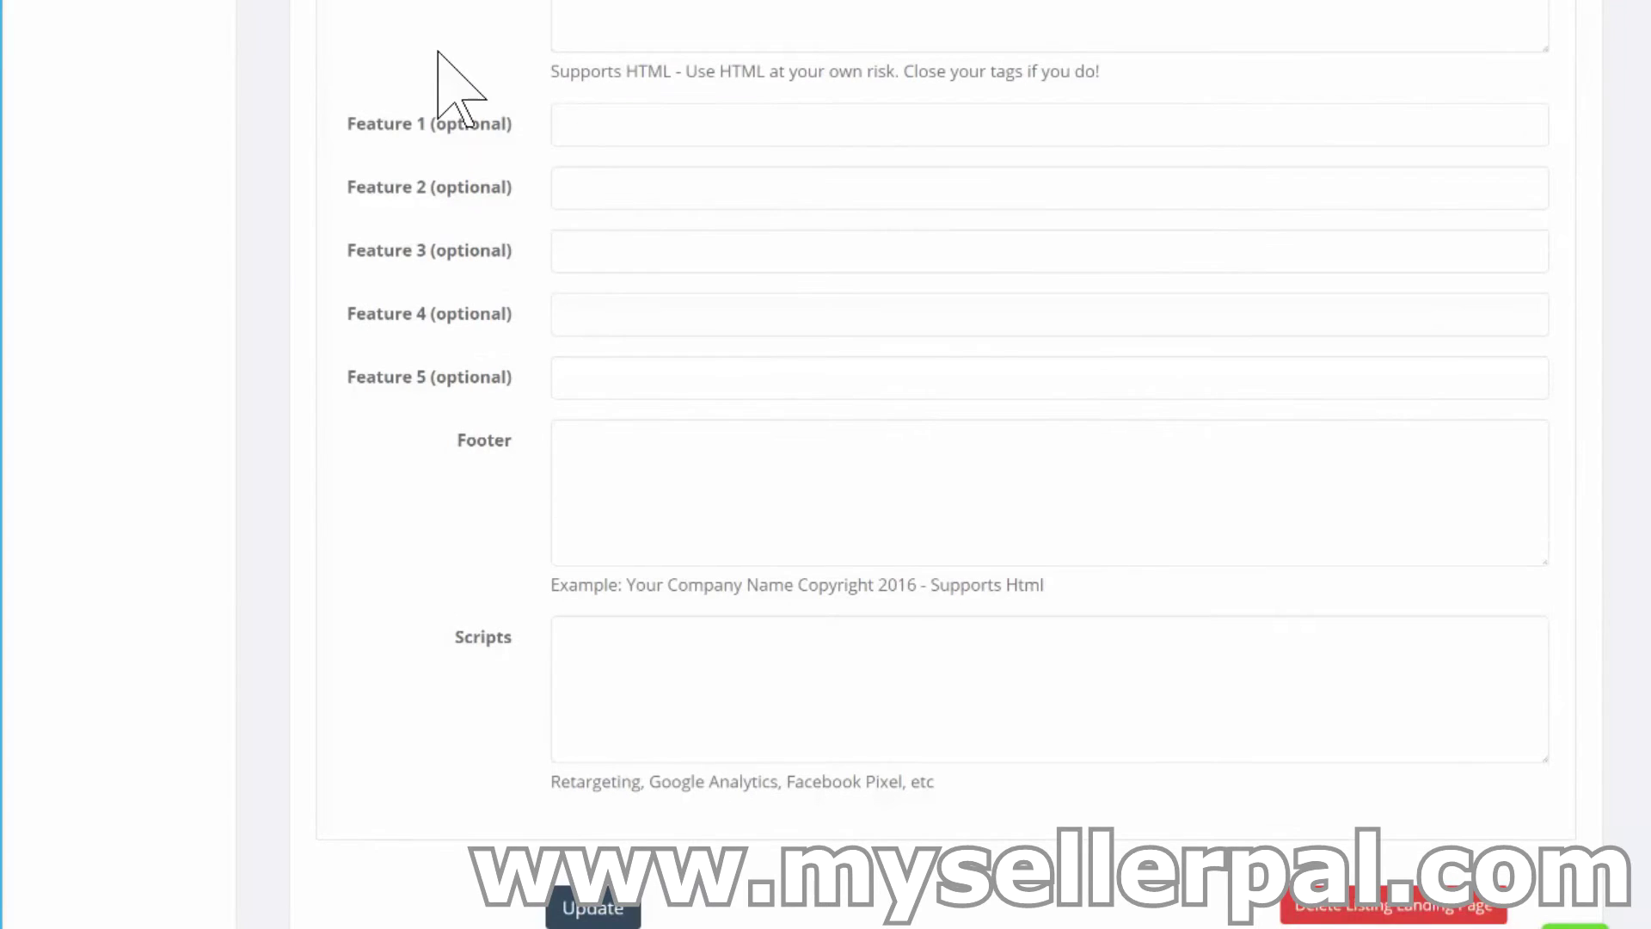
{"action": "scroll", "coordinate": [438, 52], "scroll_direction": "down", "scroll_amount": 1}
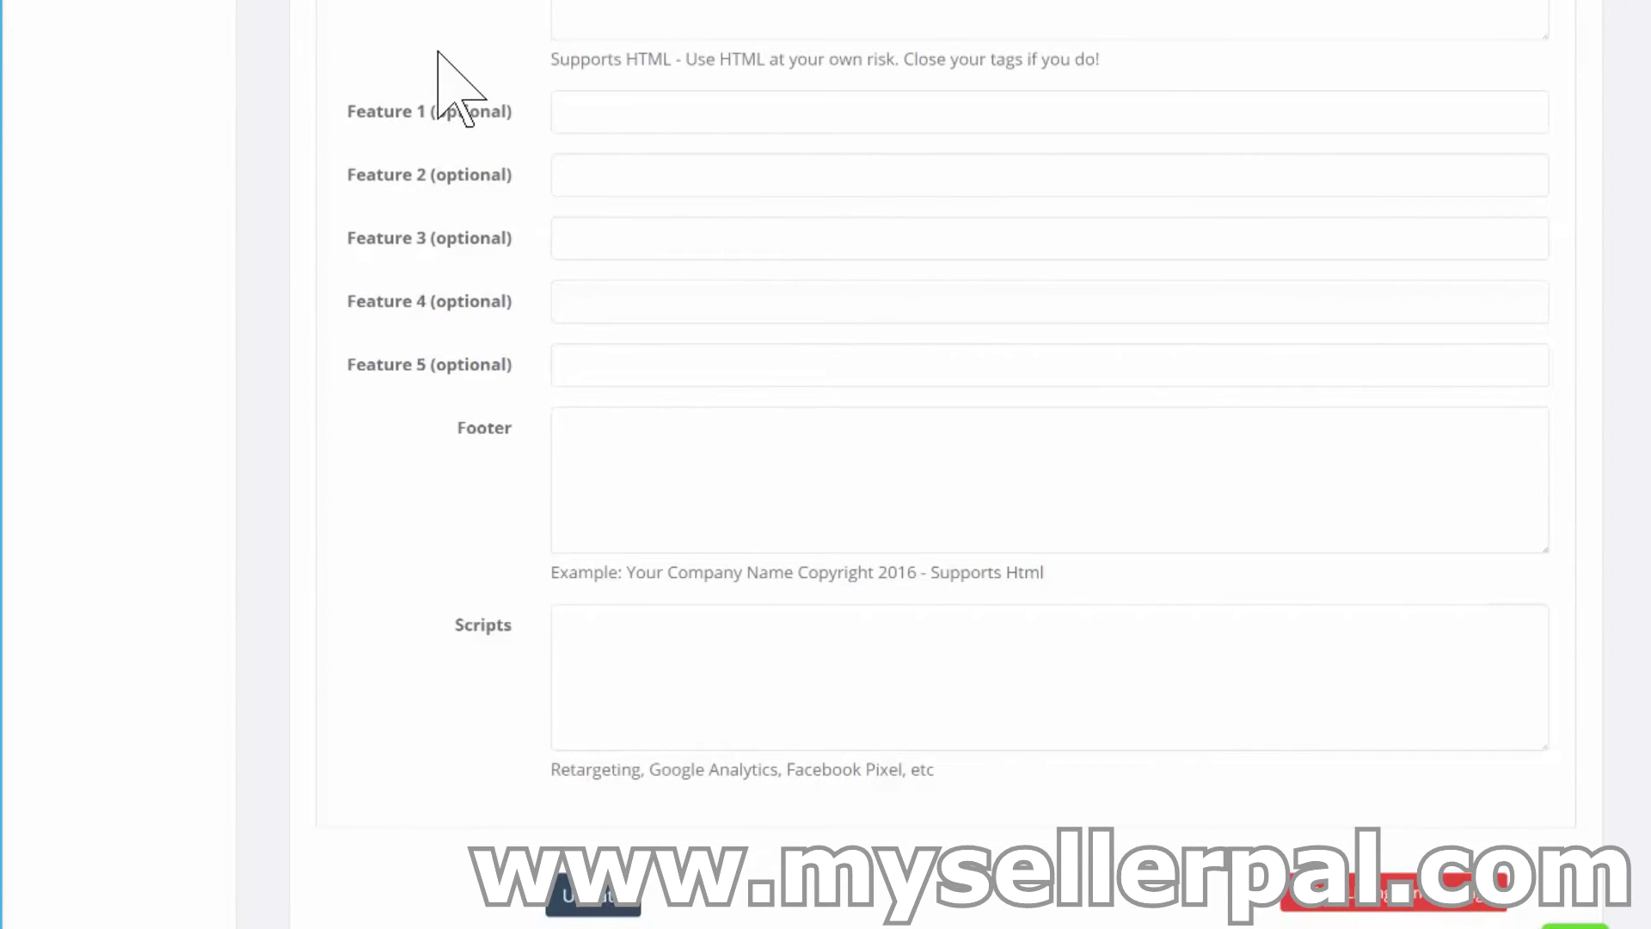
{"action": "scroll", "coordinate": [437, 51], "scroll_direction": "down", "scroll_amount": 1}
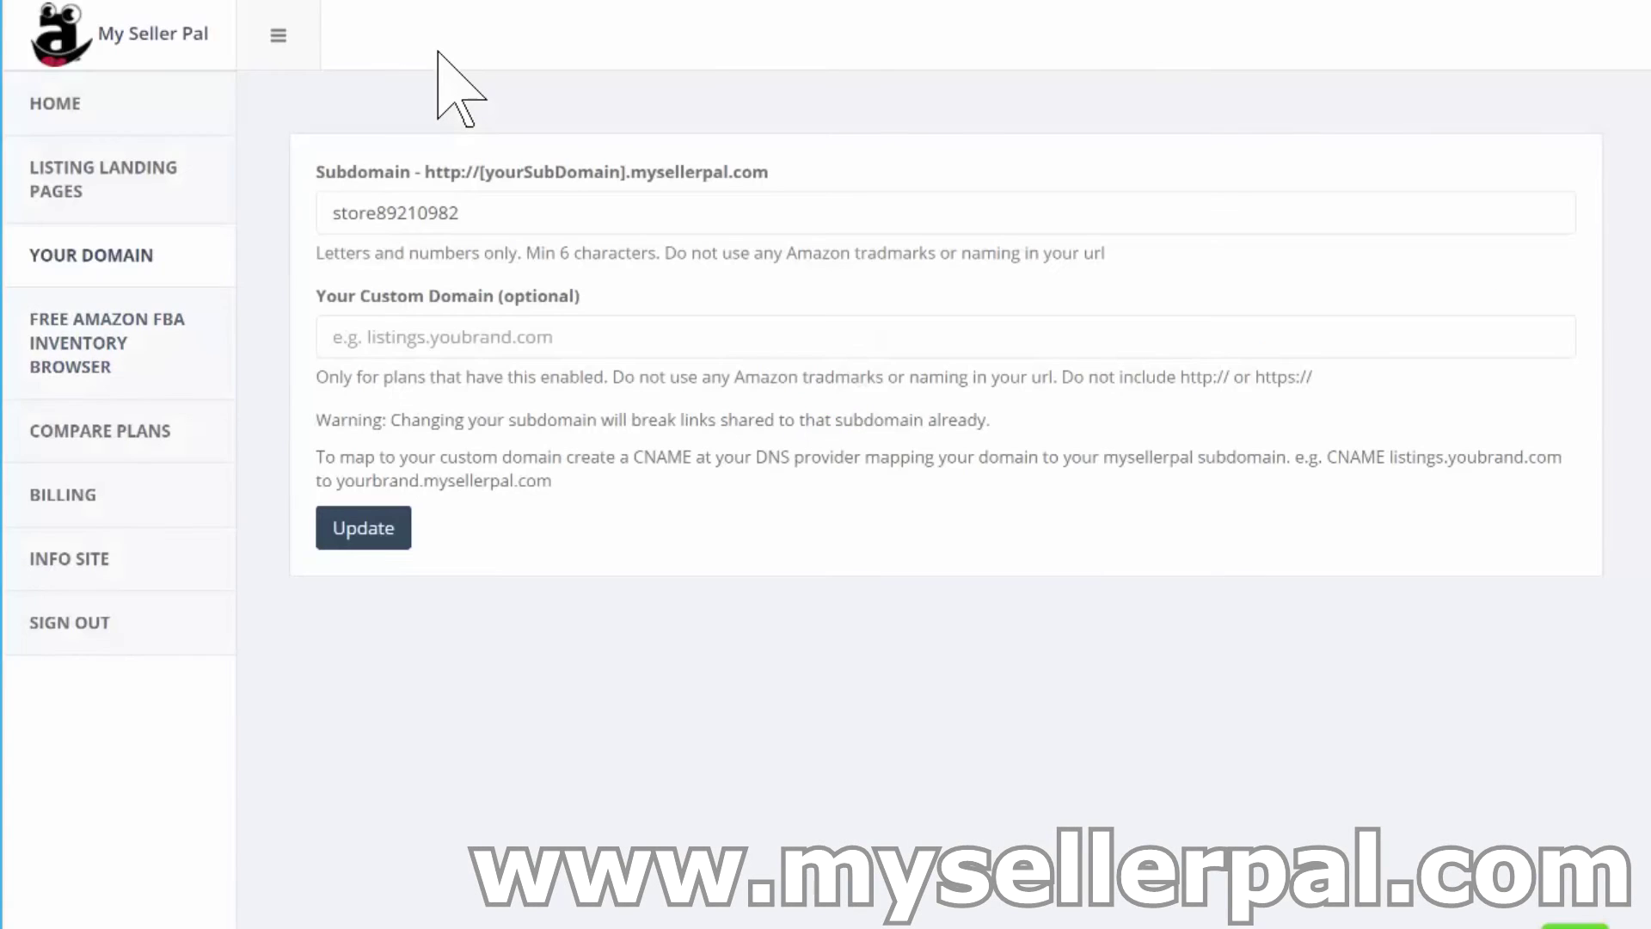
Step: Replace the old subdomain with greatleotards and save the domain settings
{"action": "key", "text": "Tab"}
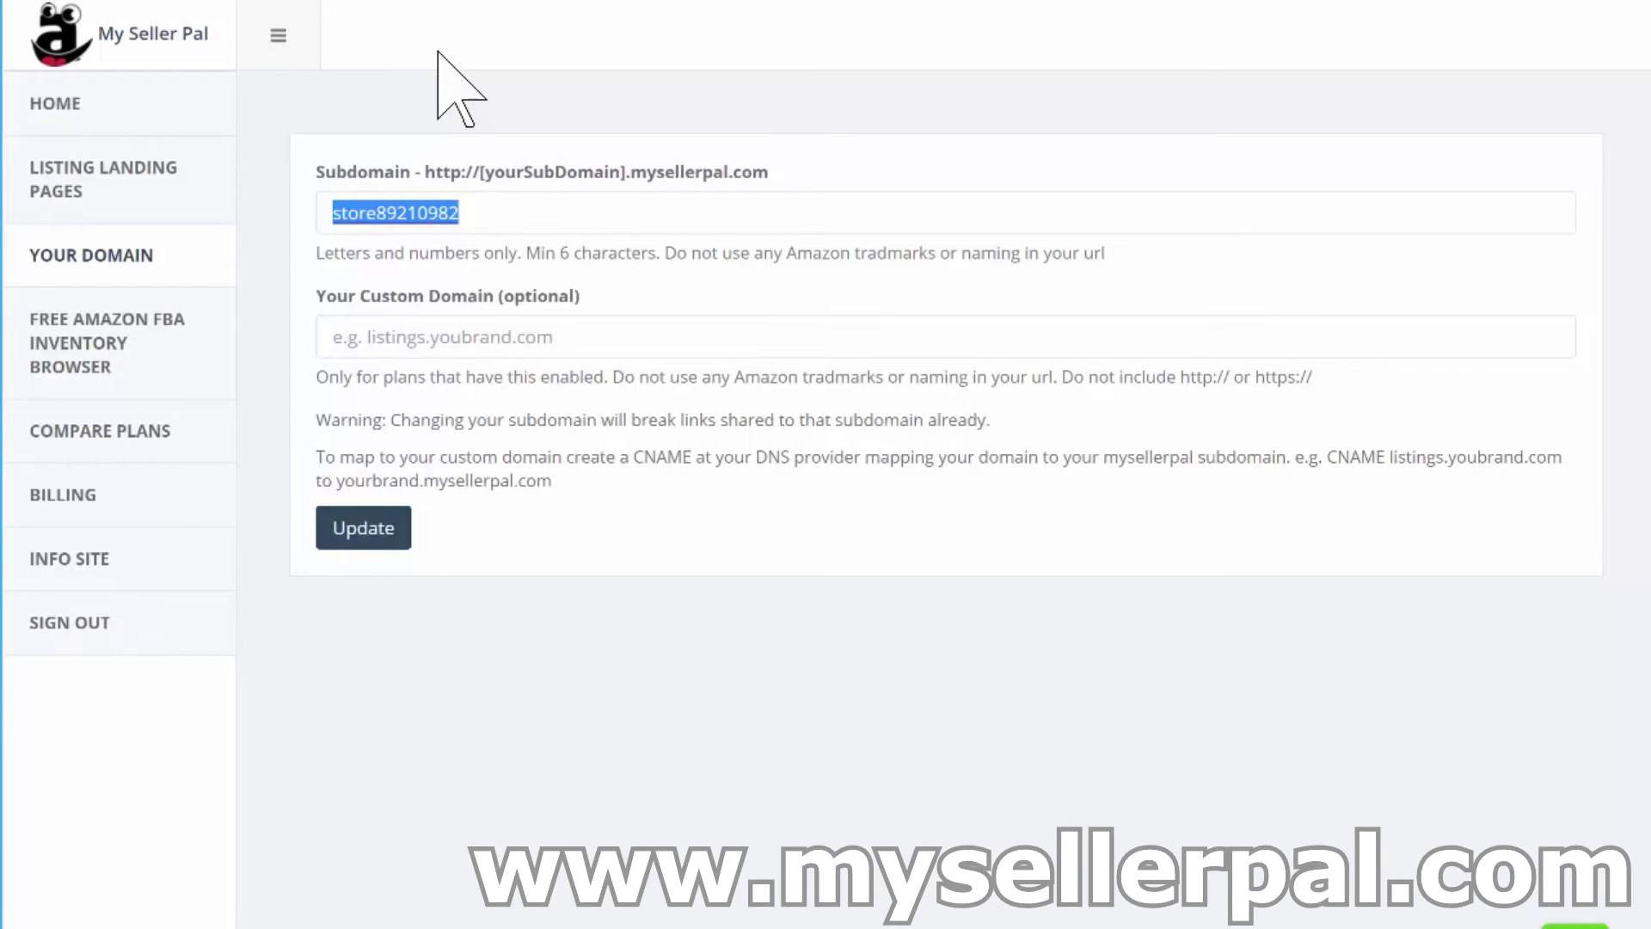
{"action": "key", "text": "BackSpace"}
{"action": "type", "text": "leotards"}
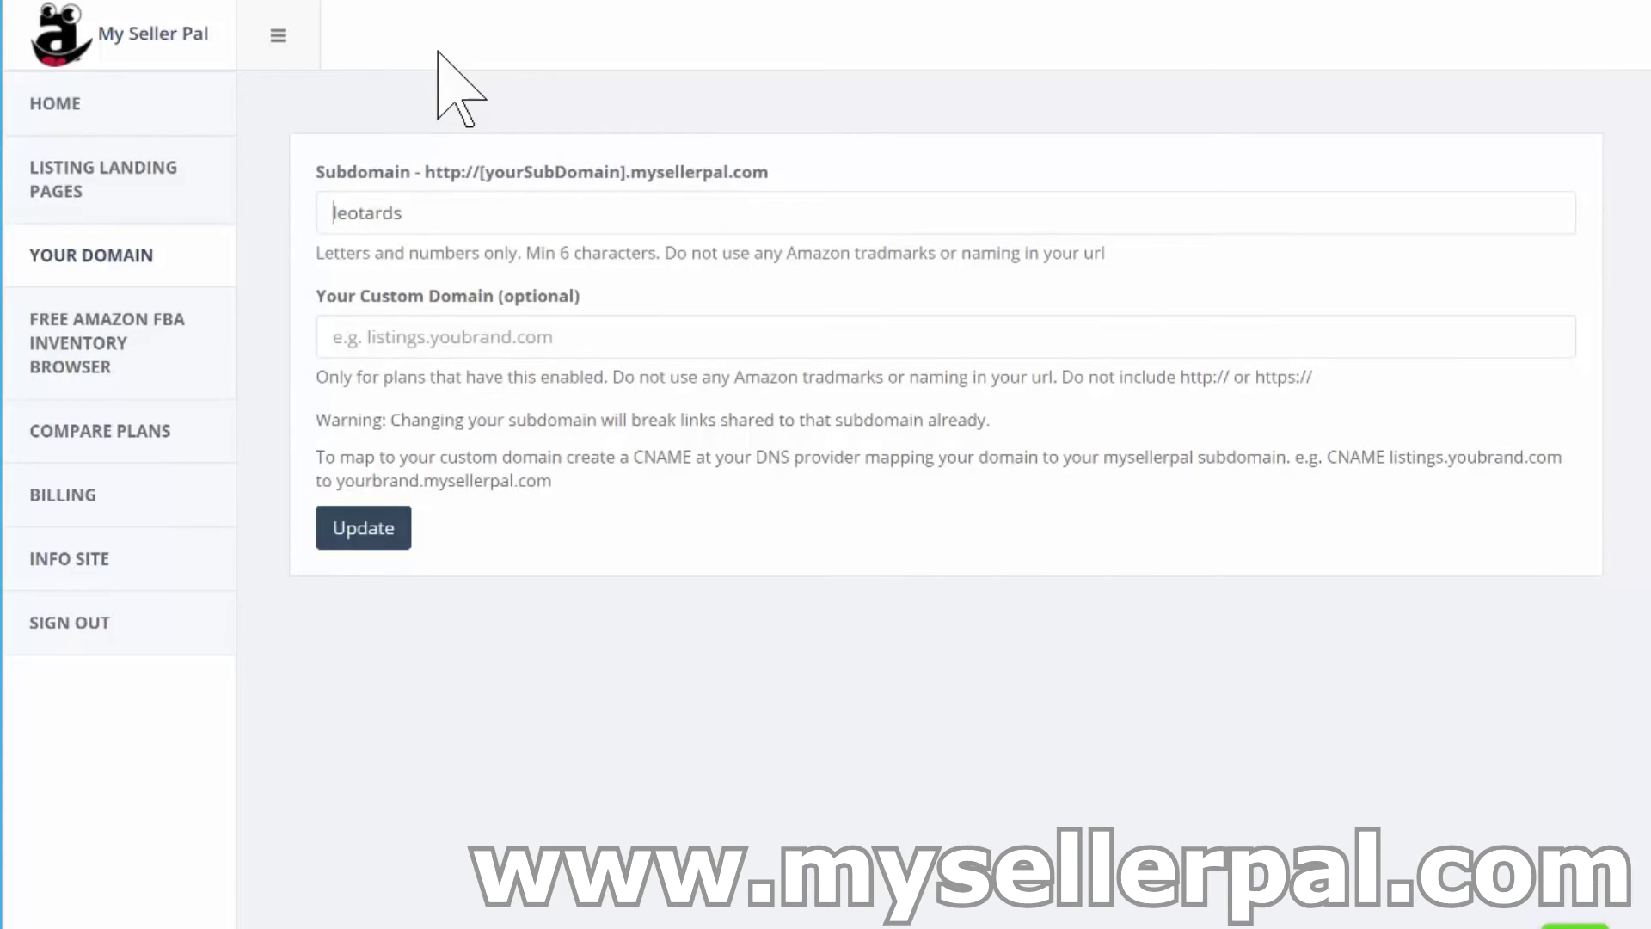
{"action": "type", "text": "great"}
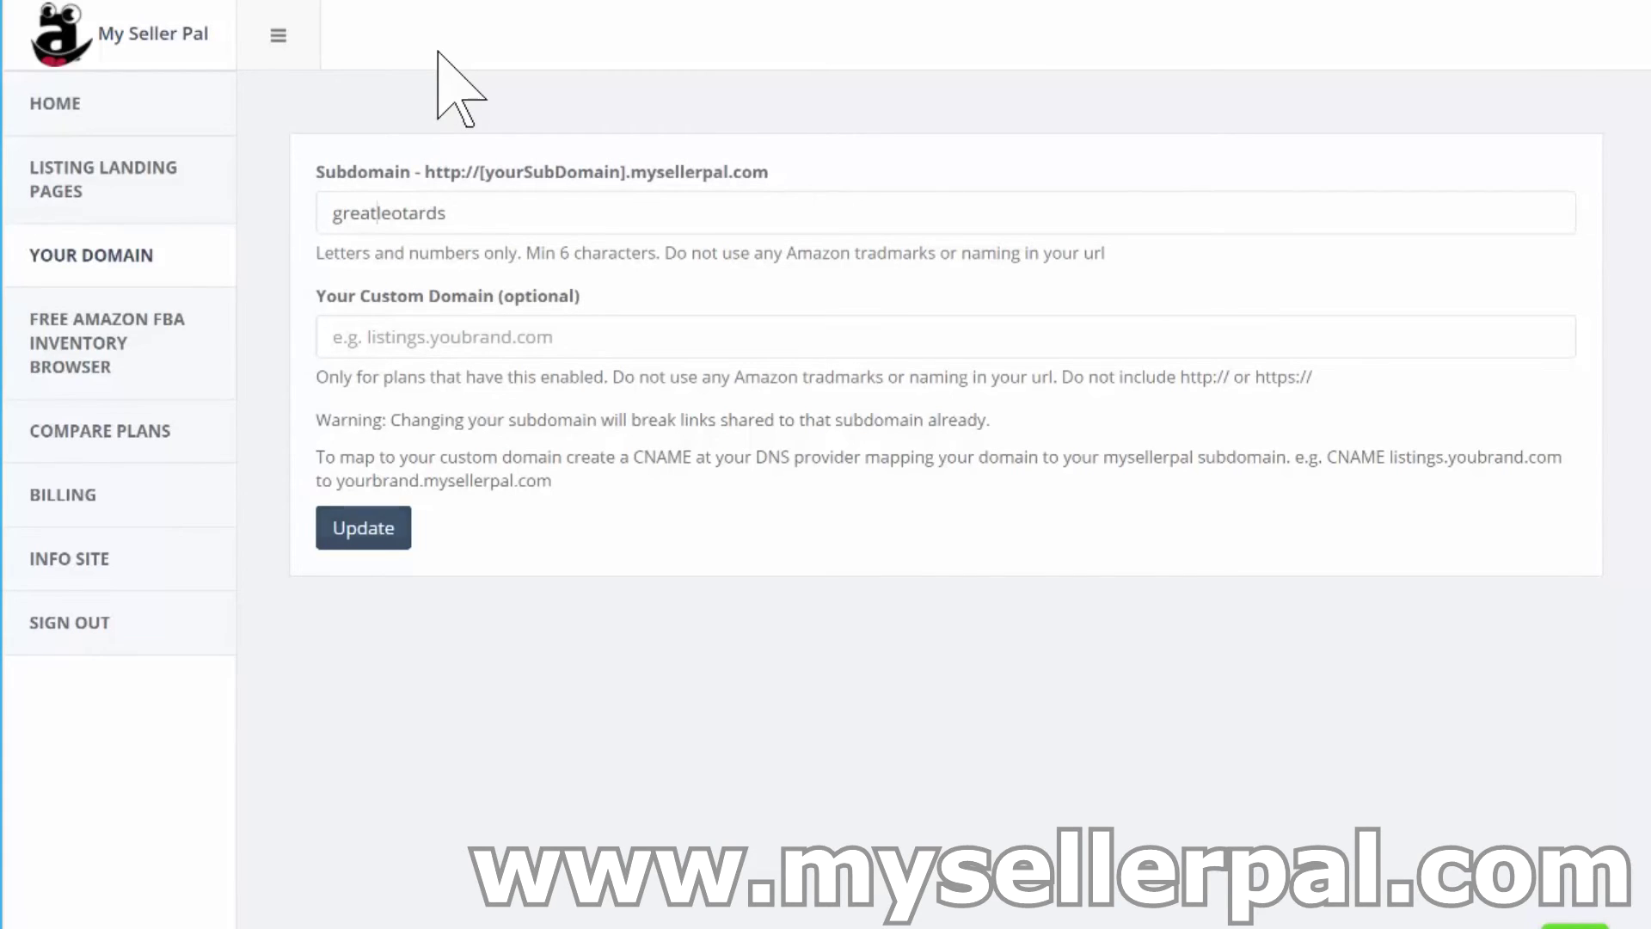
{"action": "key", "text": "Tab"}
{"action": "key", "text": "Return"}
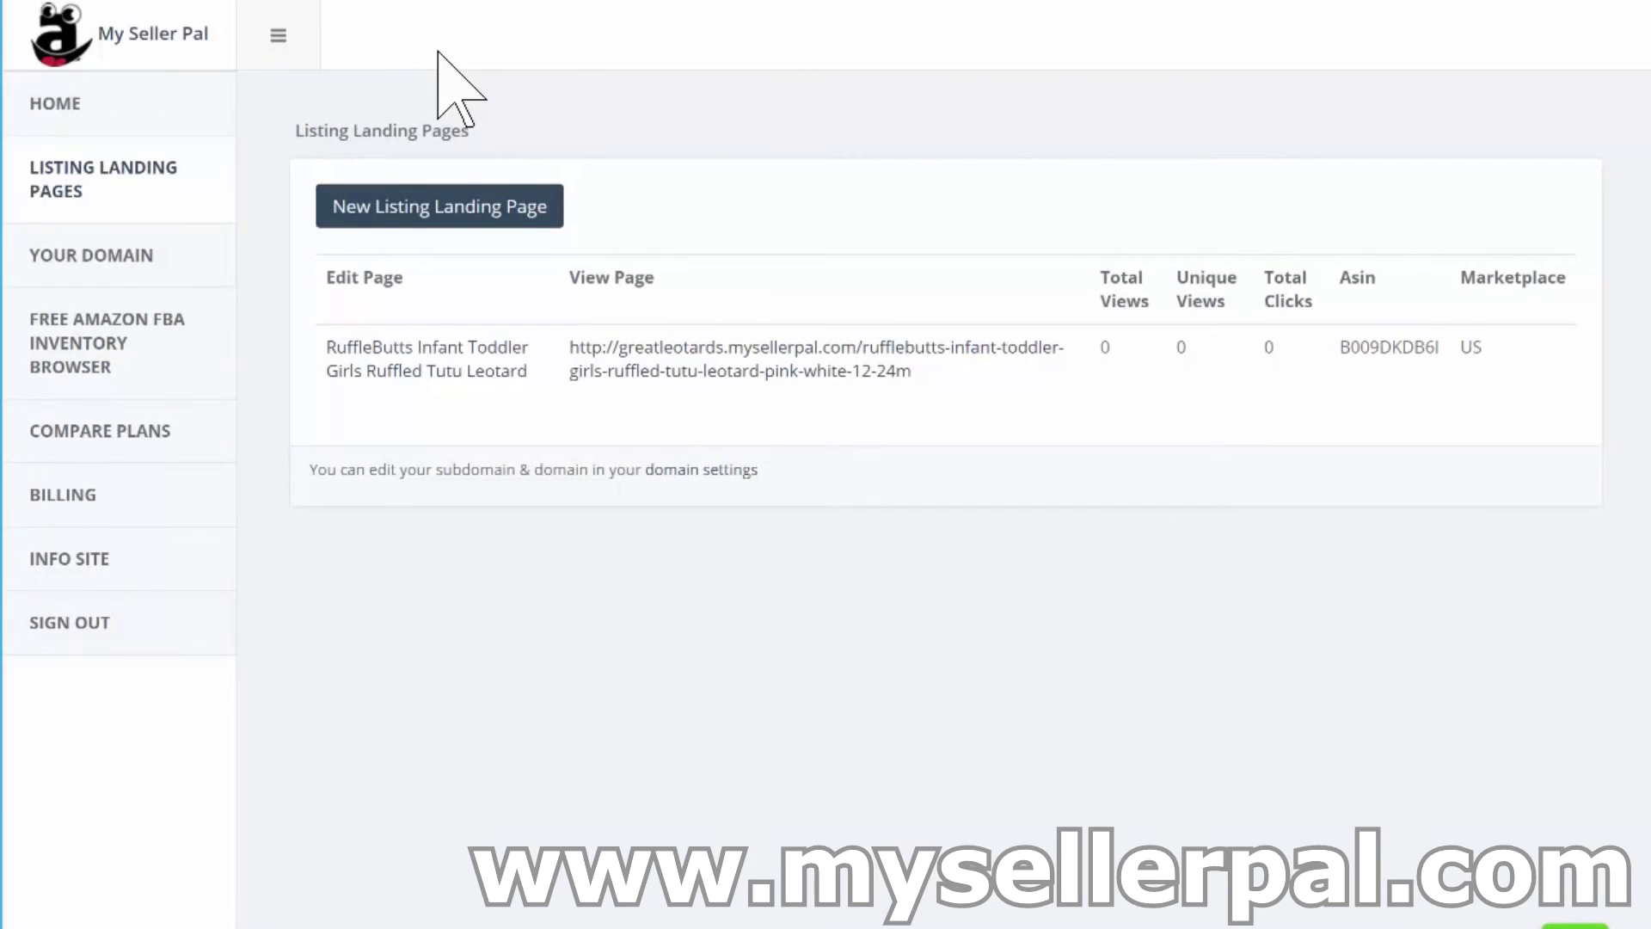
{"action": "left_click_drag", "start_coordinate": [1110, 300], "coordinate": [1203, 301]}
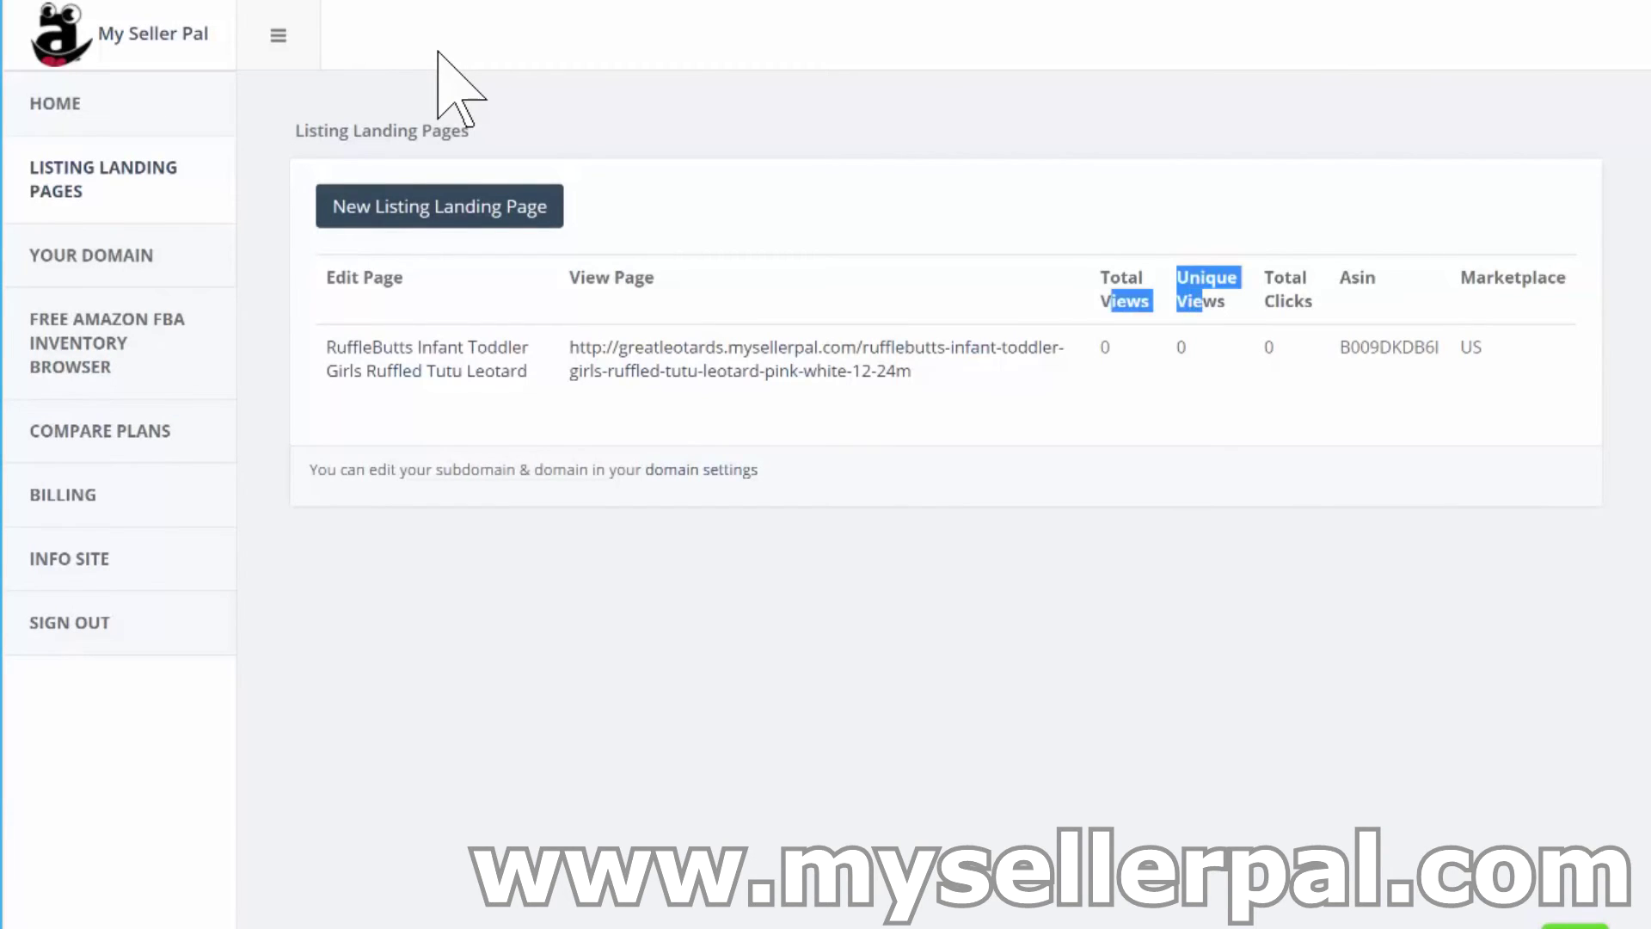
{"action": "left_click", "coordinate": [437, 53]}
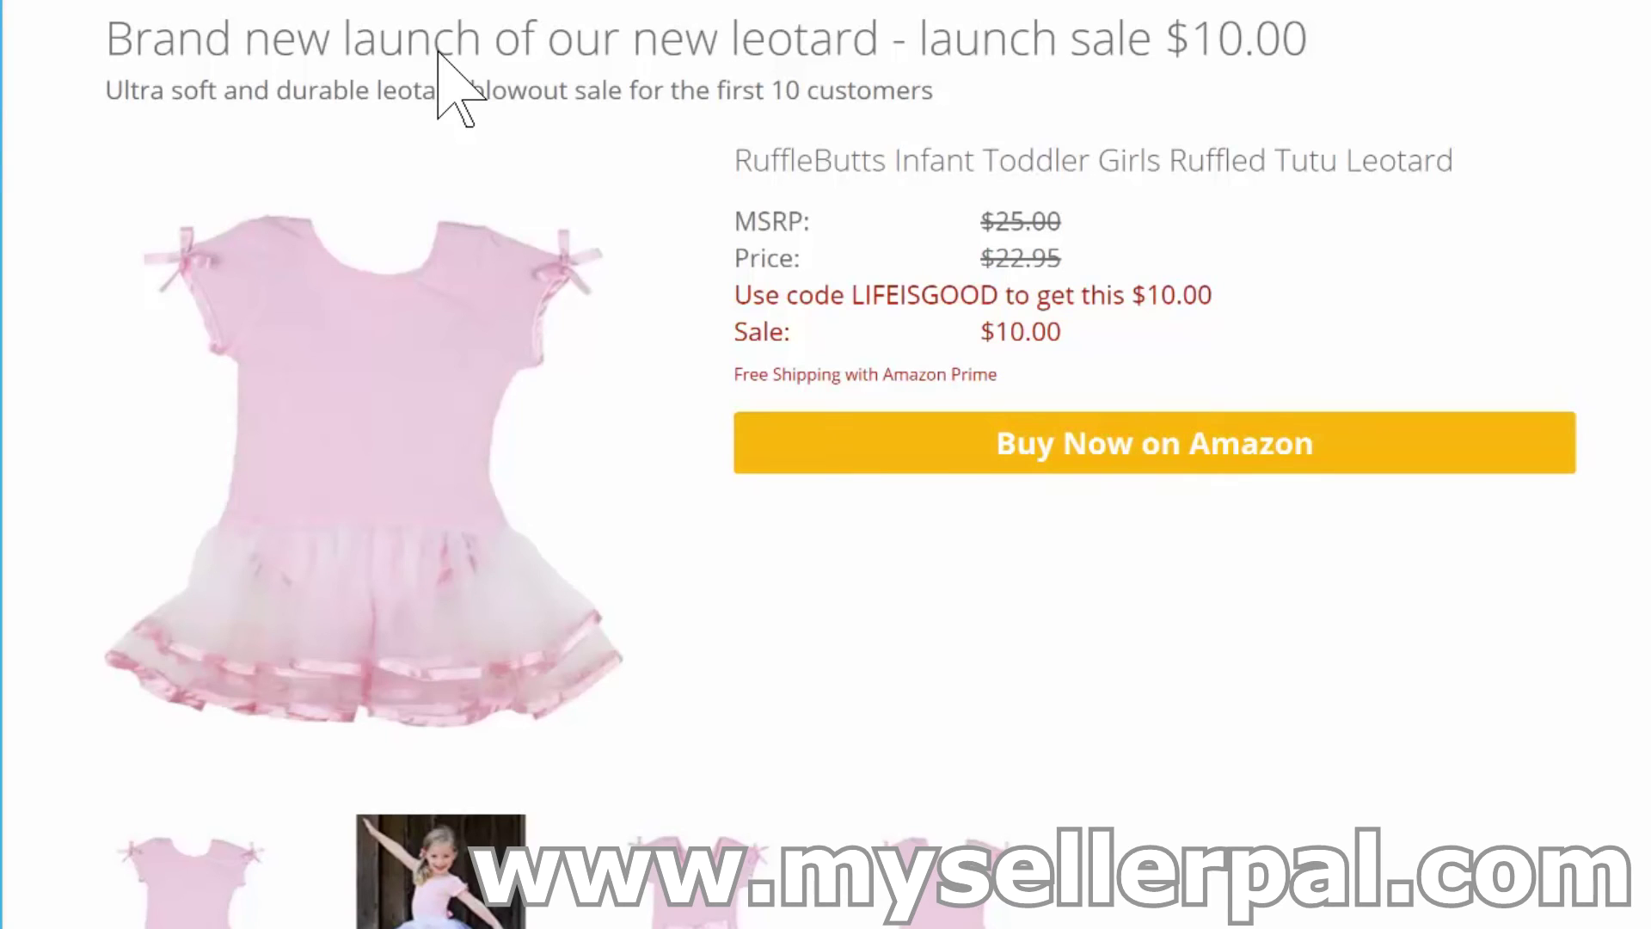
{"action": "key", "text": "ctrl+w"}
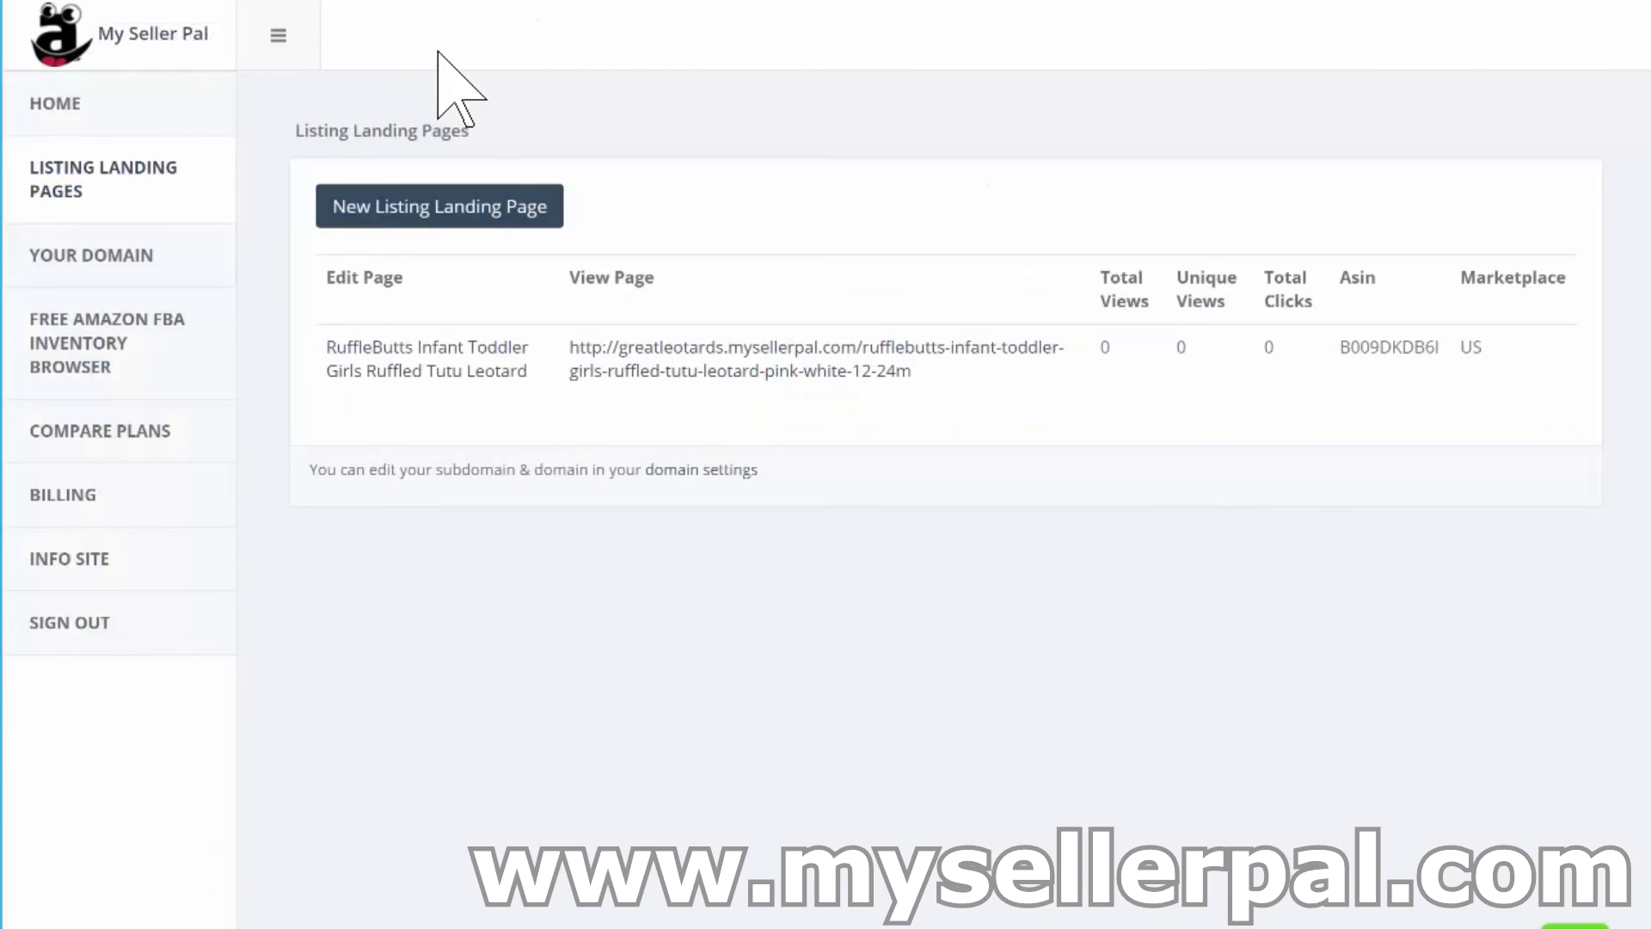
Step: Reload the dashboard to show the tutu leotard landing page
{"action": "key", "text": "F5"}
{"action": "key", "text": "F5"}
{"action": "key", "text": "F5"}
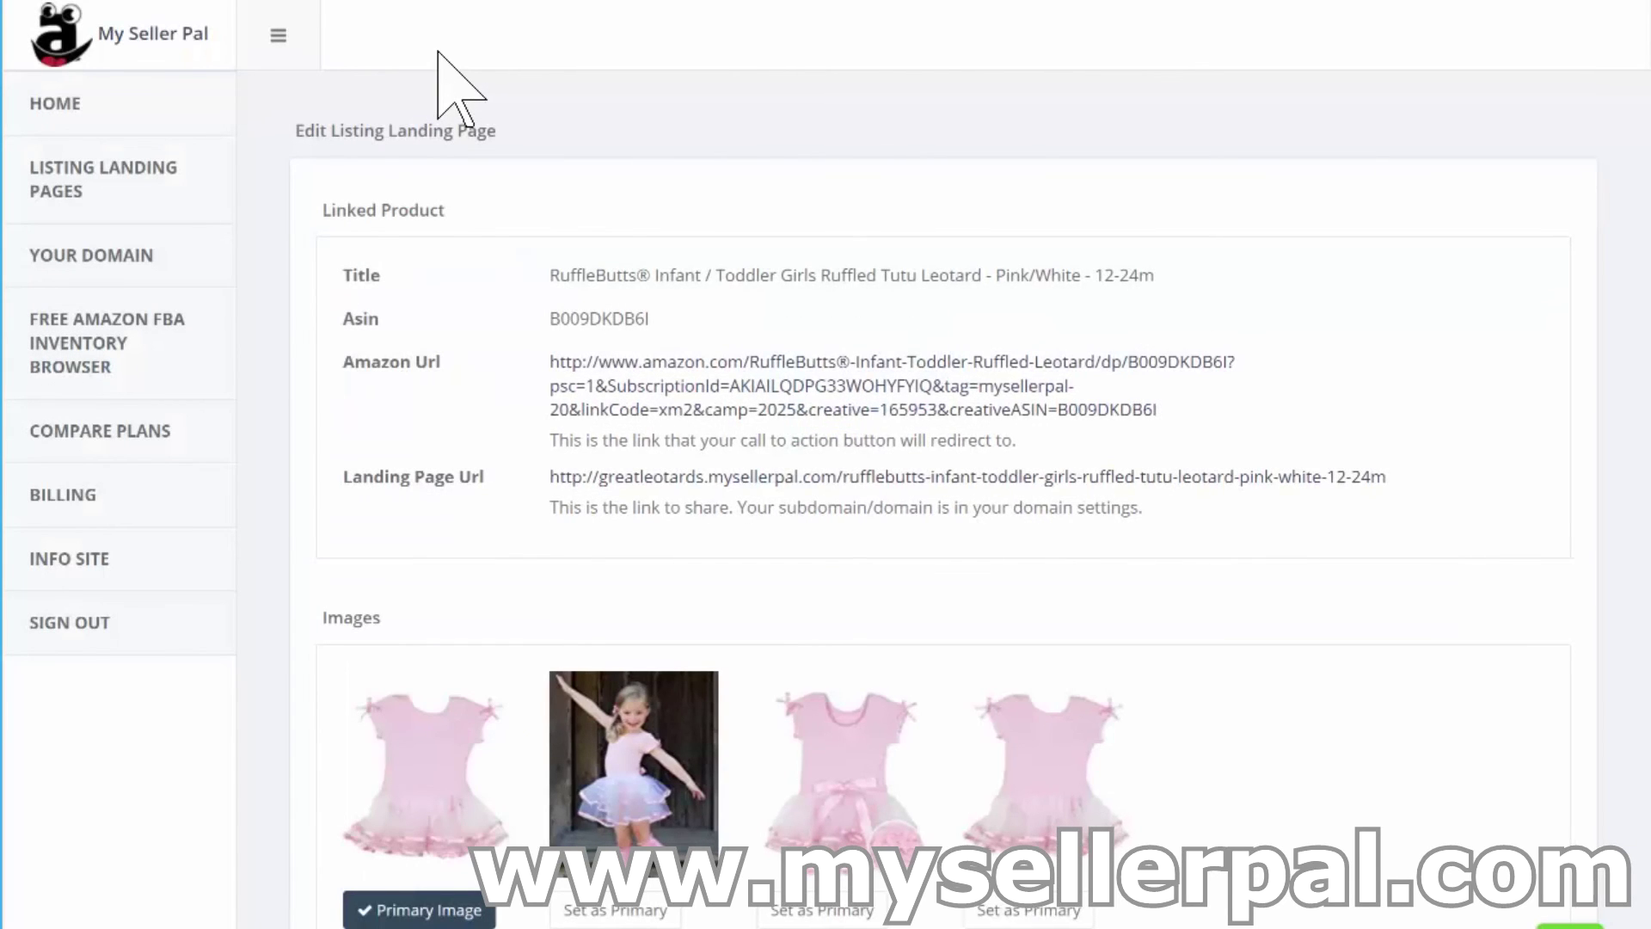
Step: Clear the Special Offer Verbiage field
{"action": "scroll", "coordinate": [437, 52], "scroll_direction": "down", "scroll_amount": 10}
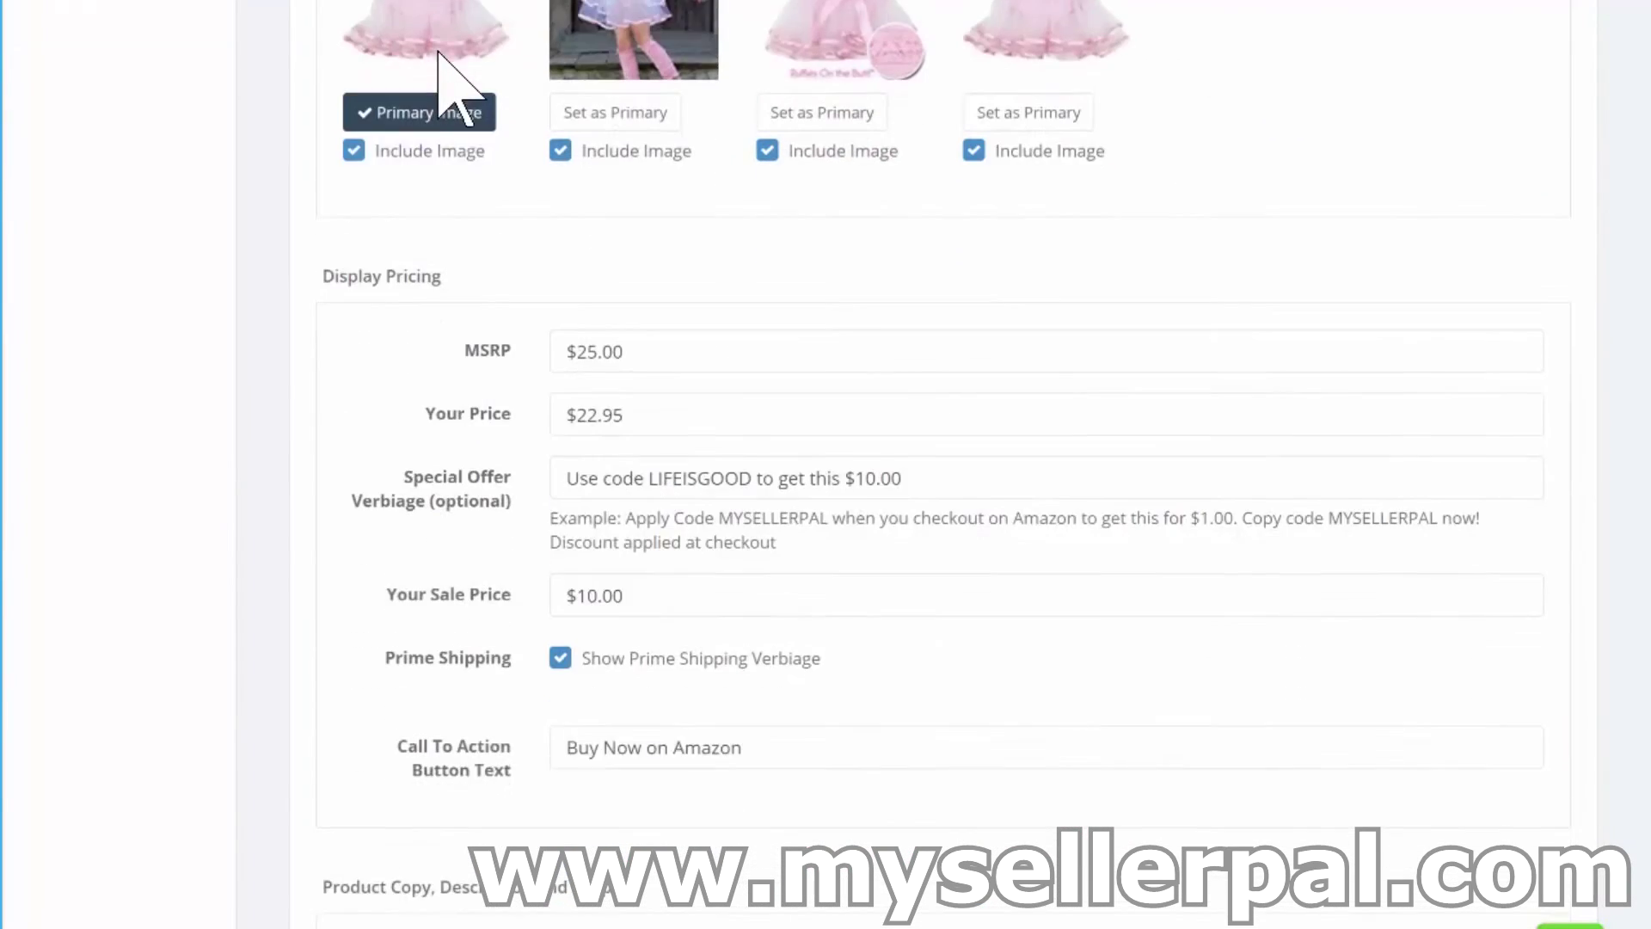
{"action": "key", "text": "ctrl+a"}
{"action": "key", "text": "BackSpace"}
Step: Change the sale price from $10.00 to $19.95
{"action": "key", "text": "Delete"}
{"action": "type", "text": "5"}
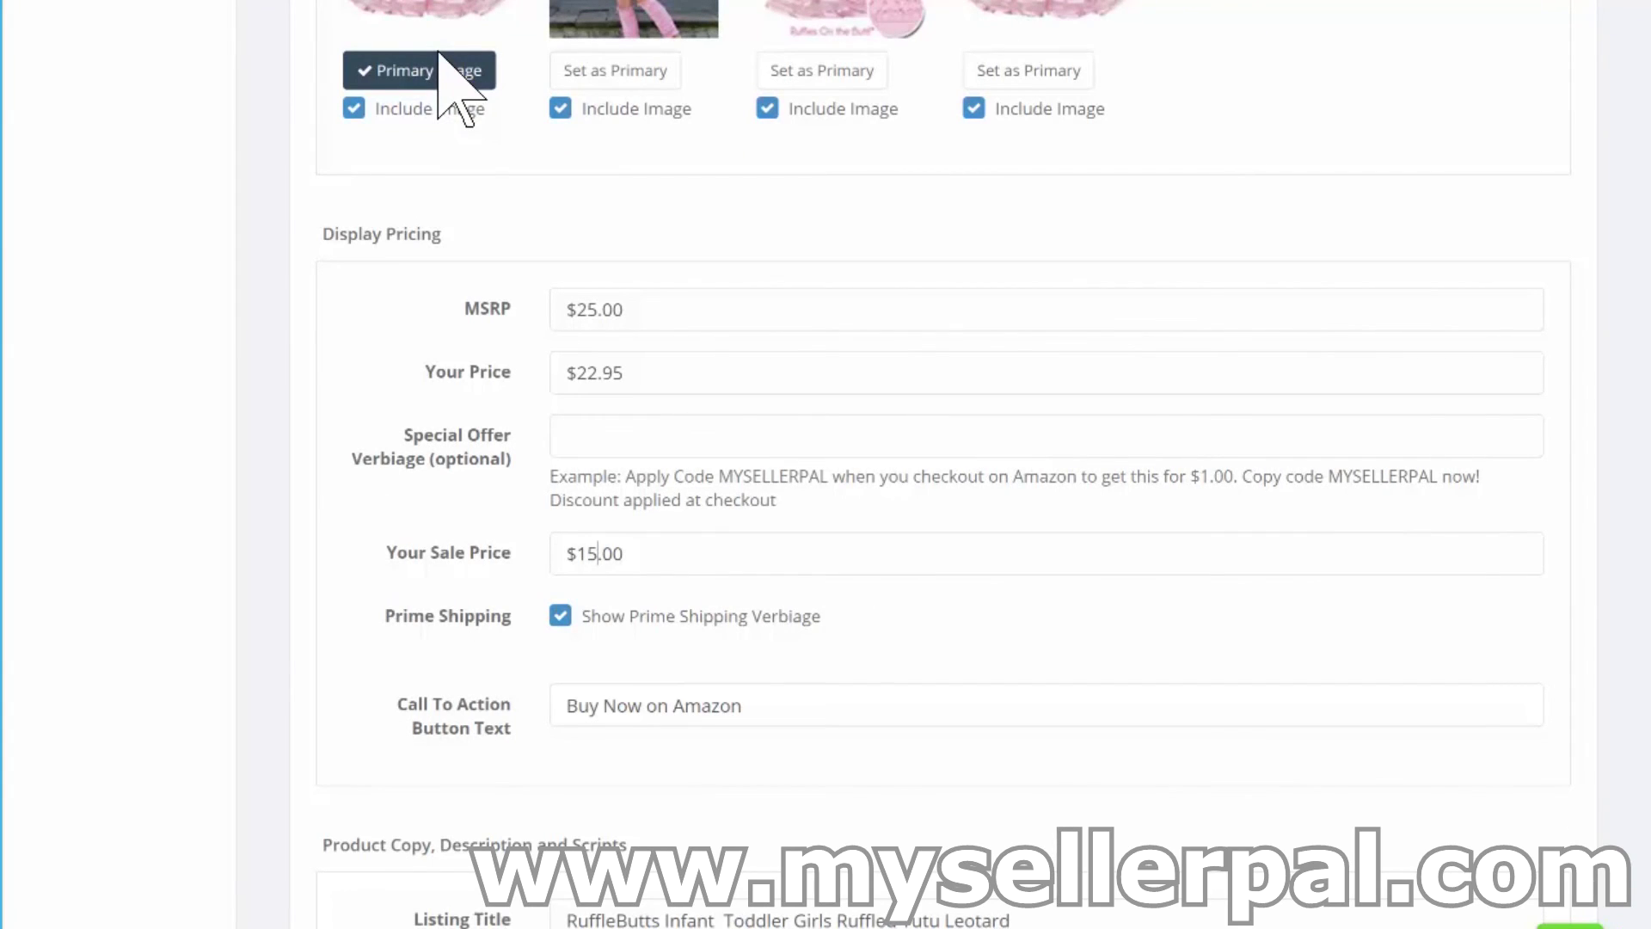
{"action": "key", "text": "BackSpace"}
{"action": "type", "text": "9"}
{"action": "key", "text": "BackSpace"}
{"action": "key", "text": "BackSpace"}
{"action": "type", "text": "95"}
{"action": "scroll", "coordinate": [439, 54], "scroll_direction": "down", "scroll_amount": 15}
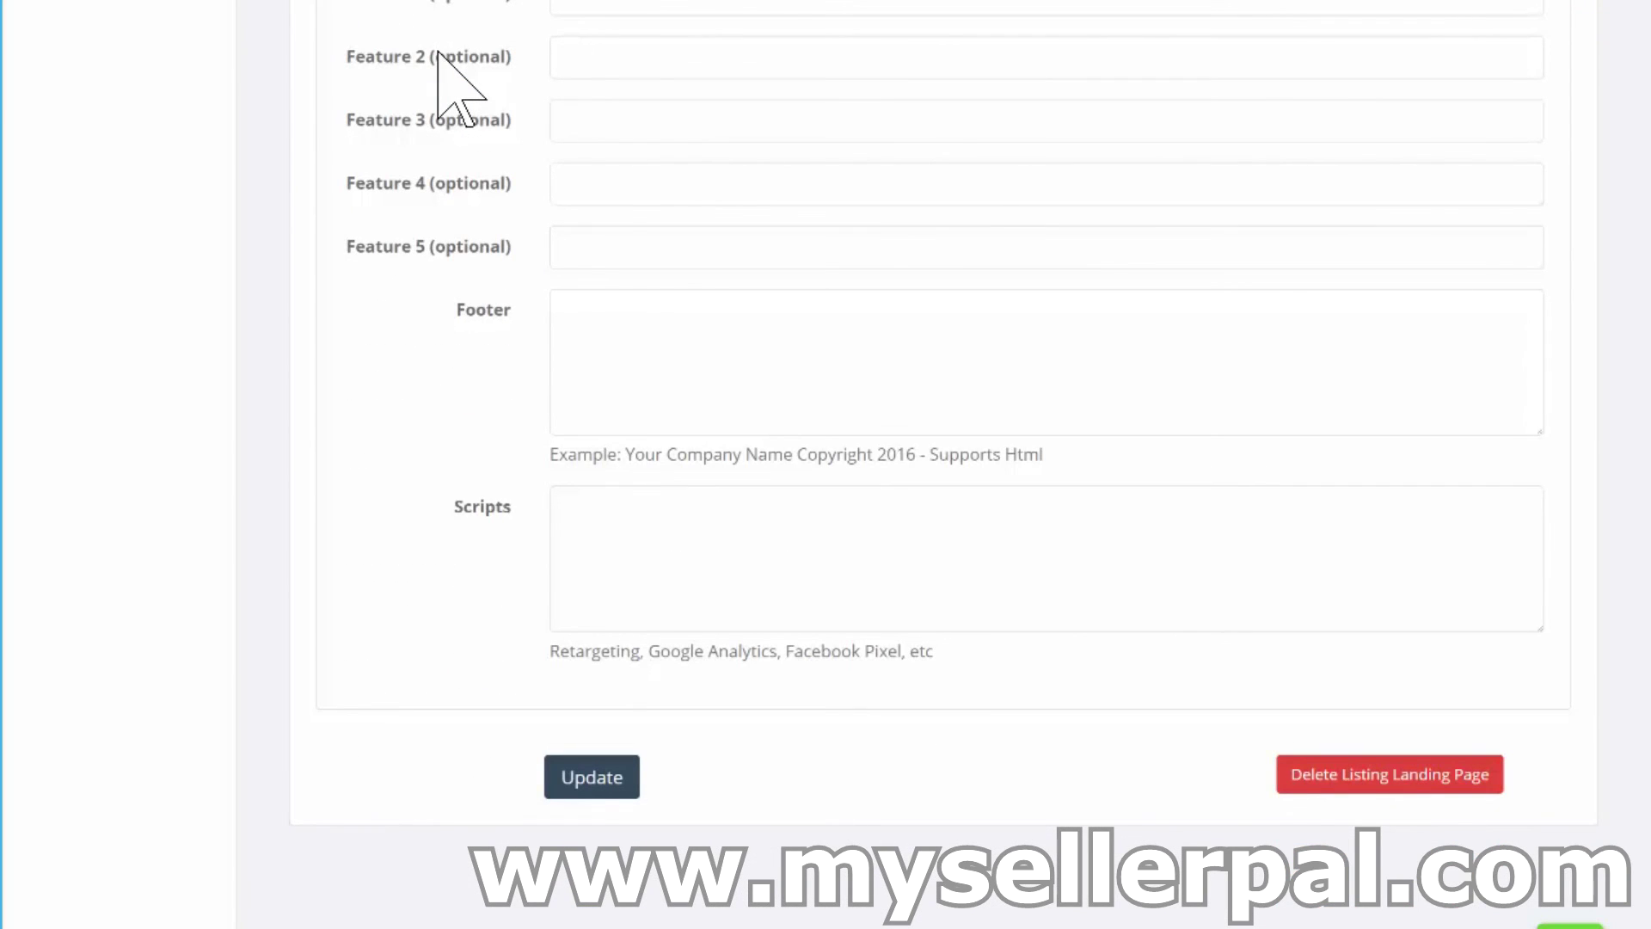
{"action": "scroll", "coordinate": [438, 53], "scroll_direction": "up", "scroll_amount": 10}
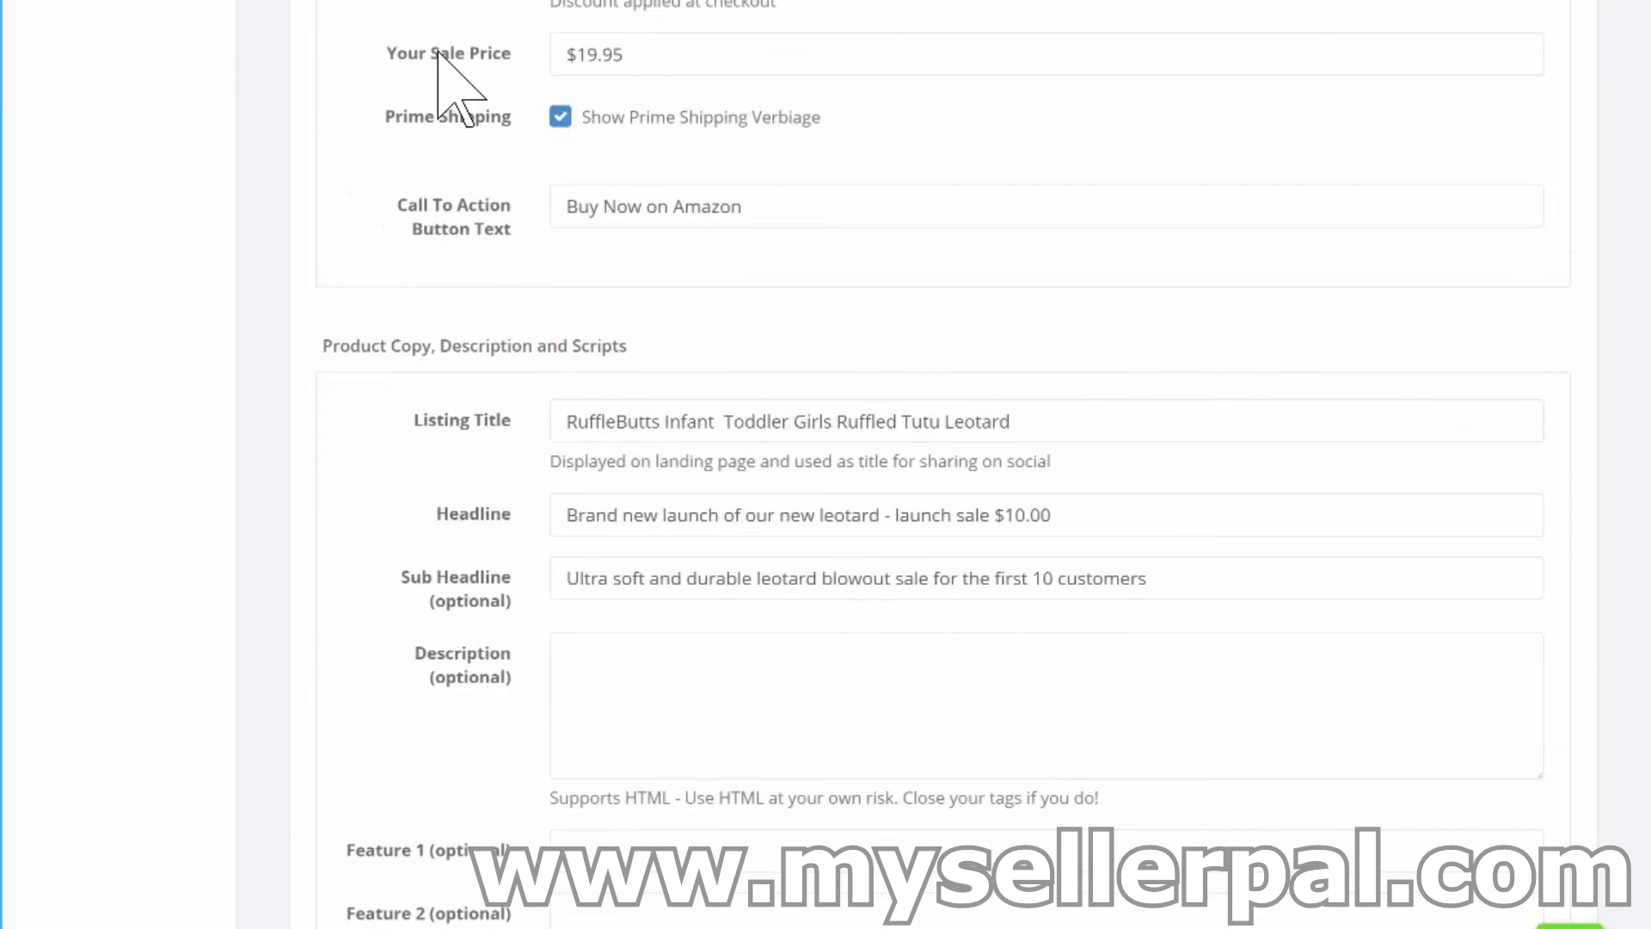
Step: Delete 'launch sale $10.00' from the headline and the blowout sale wording from the sub headline, then update
{"action": "key", "text": "ctrl+shift+Right"}
{"action": "key", "text": "ctrl+shift+Right"}
{"action": "key", "text": "ctrl+shift+Right"}
{"action": "key", "text": "BackSpace"}
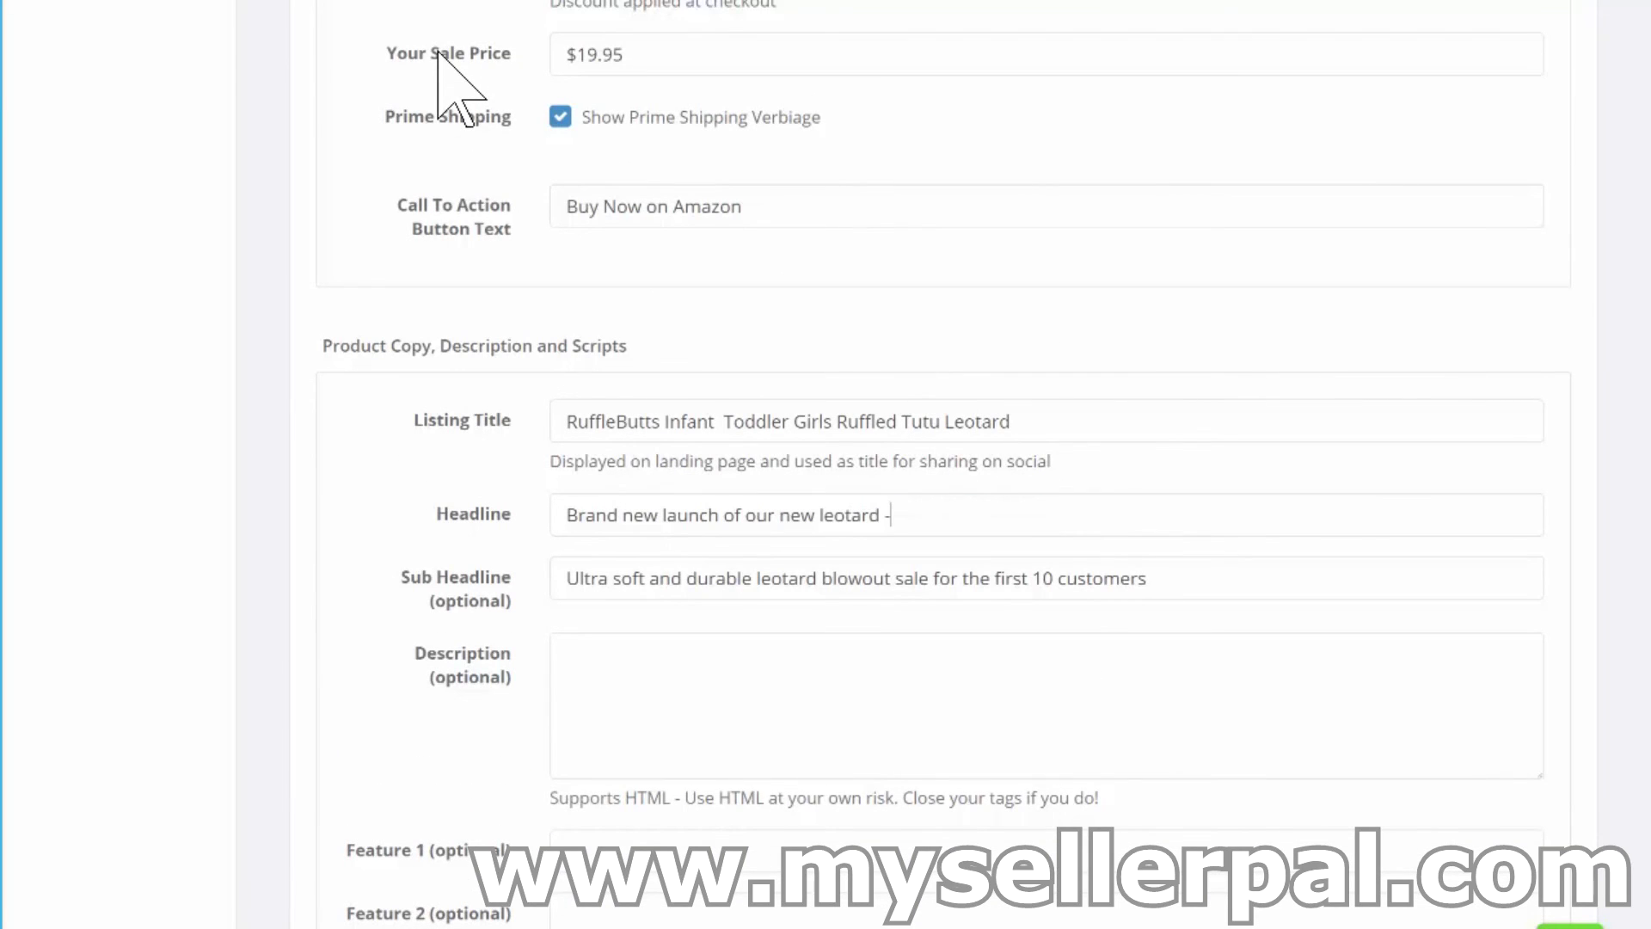
{"action": "key", "text": "Tab"}
{"action": "key", "text": "End"}
{"action": "key", "text": "ctrl+shift+Left"}
{"action": "key", "text": "ctrl+shift+Left"}
{"action": "key", "text": "ctrl+shift+Left"}
{"action": "key", "text": "ctrl+shift+Left"}
{"action": "key", "text": "ctrl+shift+Left"}
{"action": "key", "text": "ctrl+shift+Left"}
{"action": "key", "text": "ctrl+shift+Left"}
{"action": "key", "text": "shift+Right"}
{"action": "key", "text": "shift+Right"}
{"action": "key", "text": "shift+Right"}
{"action": "key", "text": "shift+Left"}
{"action": "key", "text": "shift+Left"}
{"action": "key", "text": "shift+Left"}
{"action": "key", "text": "shift+Left"}
{"action": "key", "text": "BackSpace"}
{"action": "scroll", "coordinate": [439, 53], "scroll_direction": "down", "scroll_amount": 9}
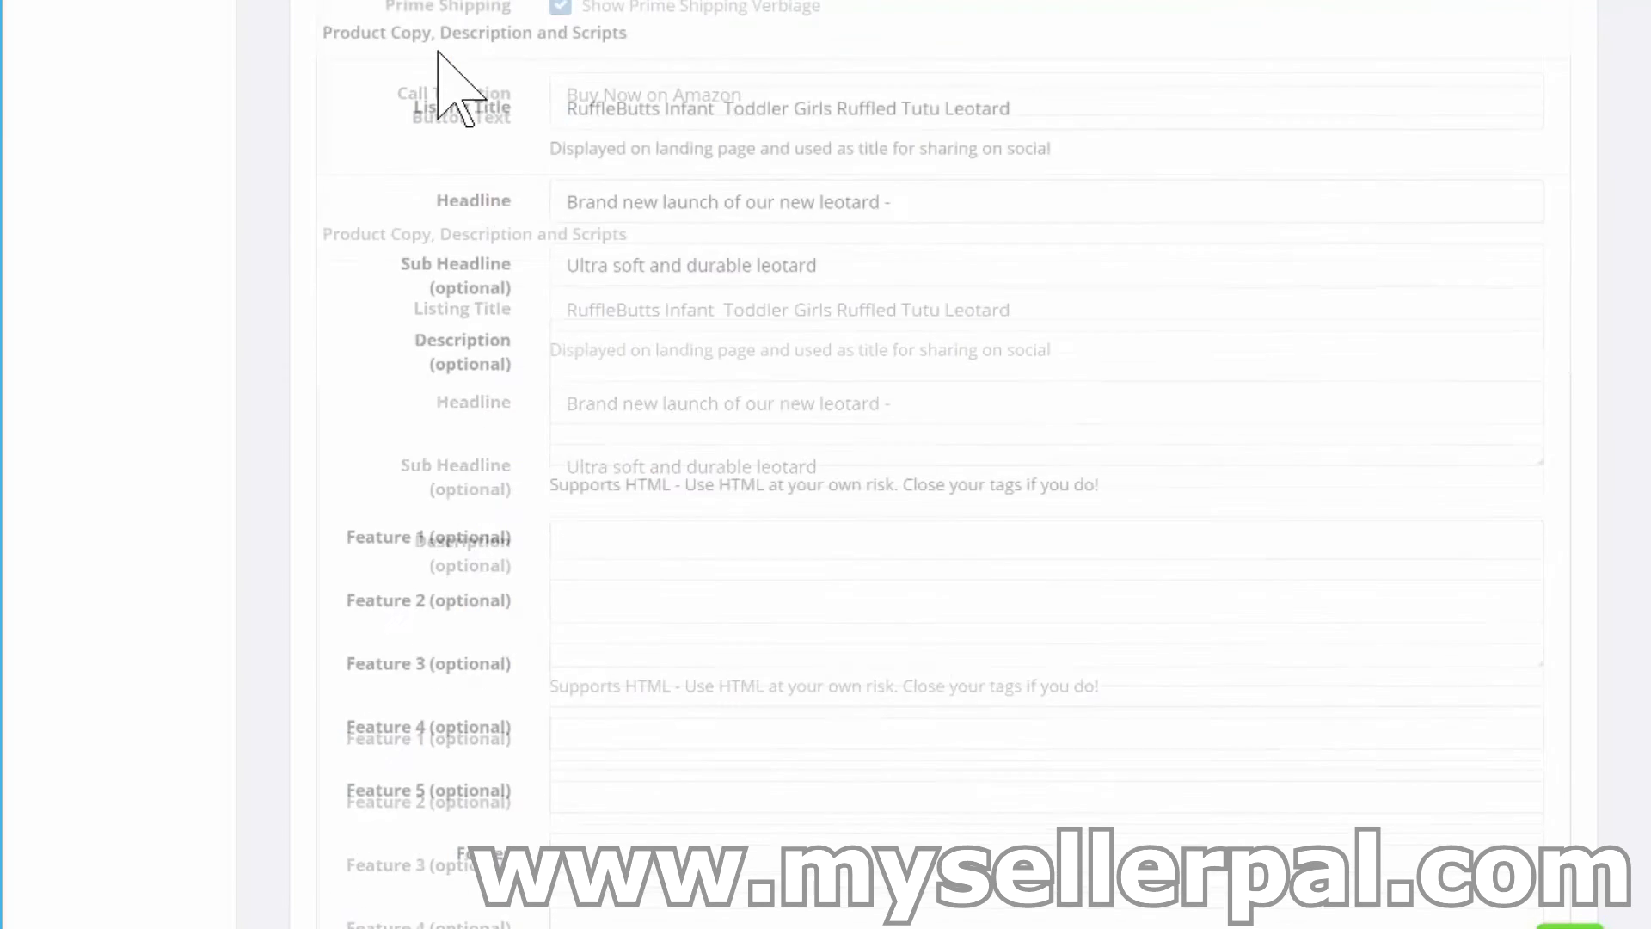
{"action": "key", "text": "Return"}
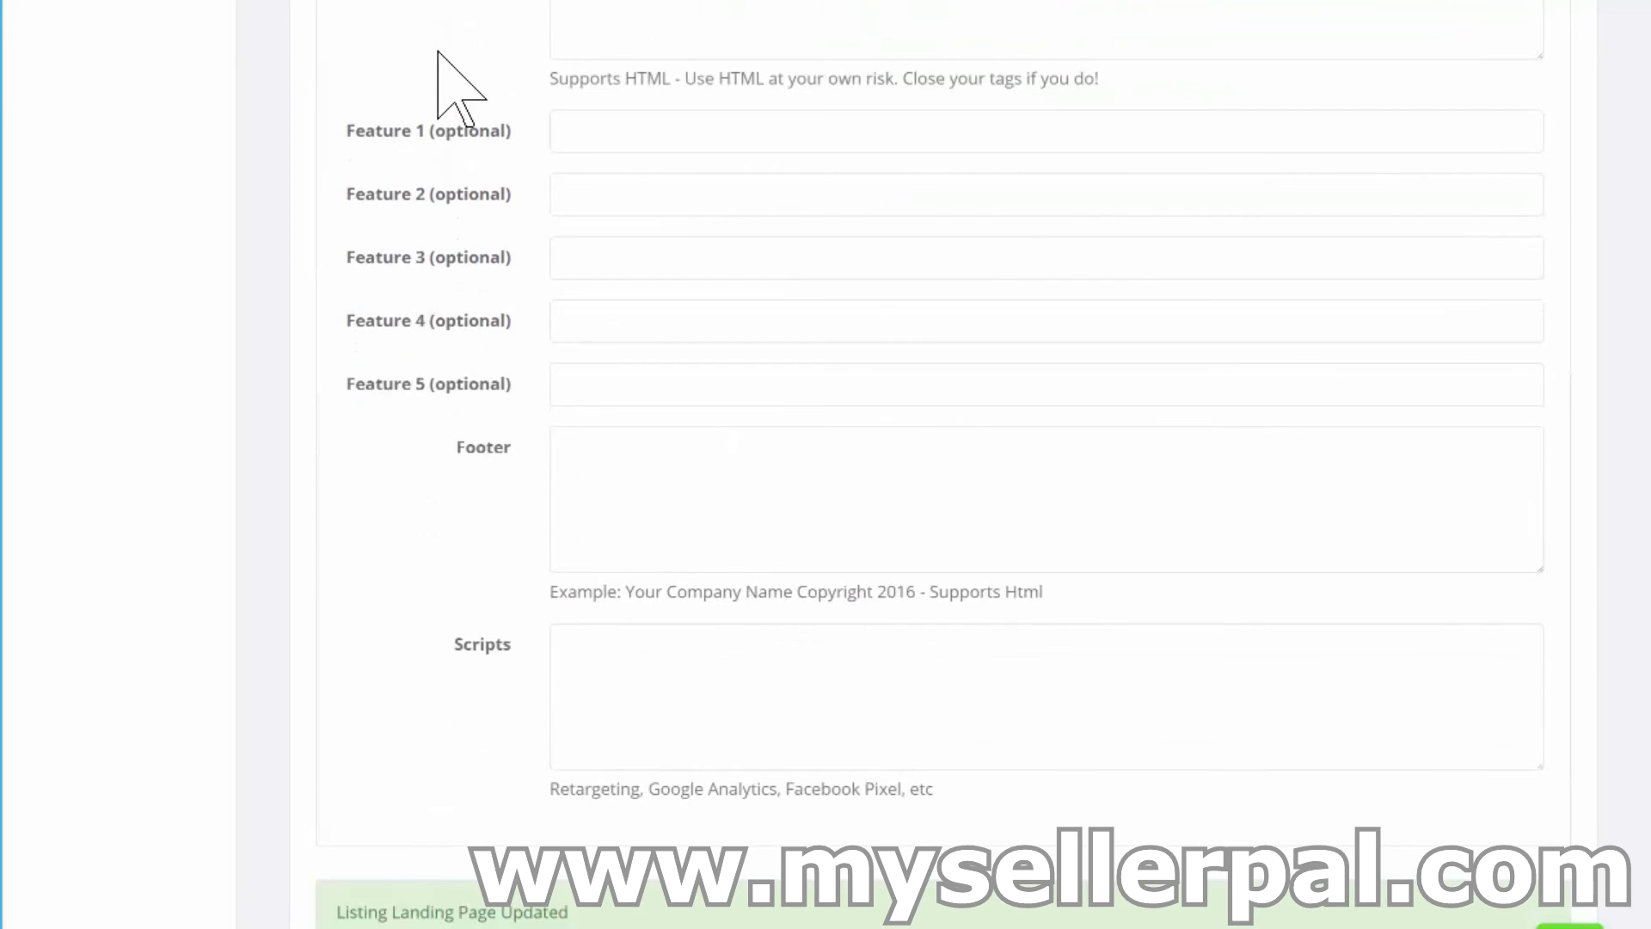